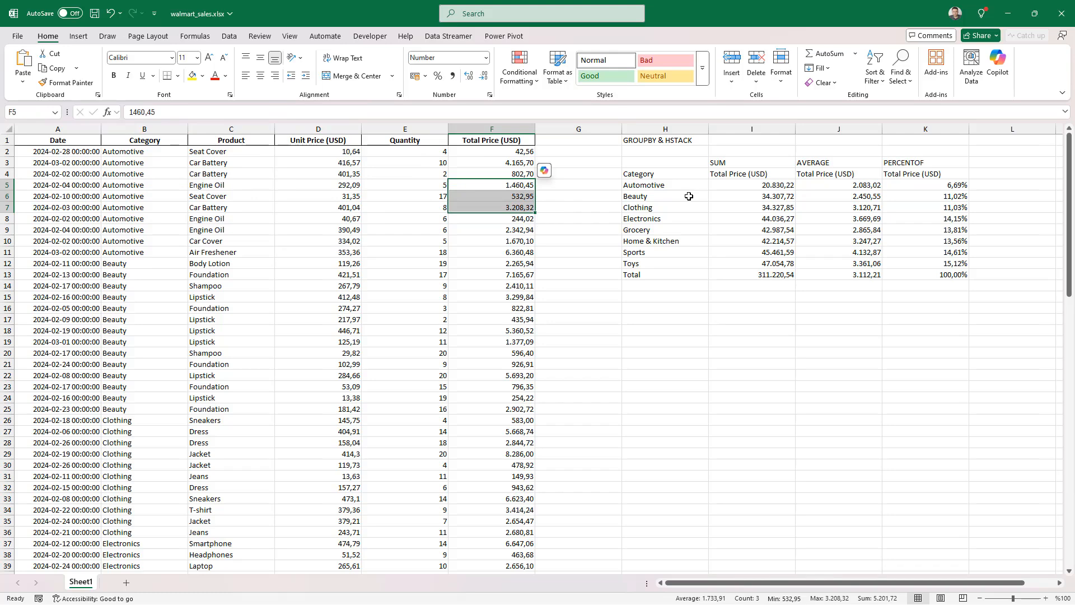
{"action": "left_click", "coordinate": [644, 140]}
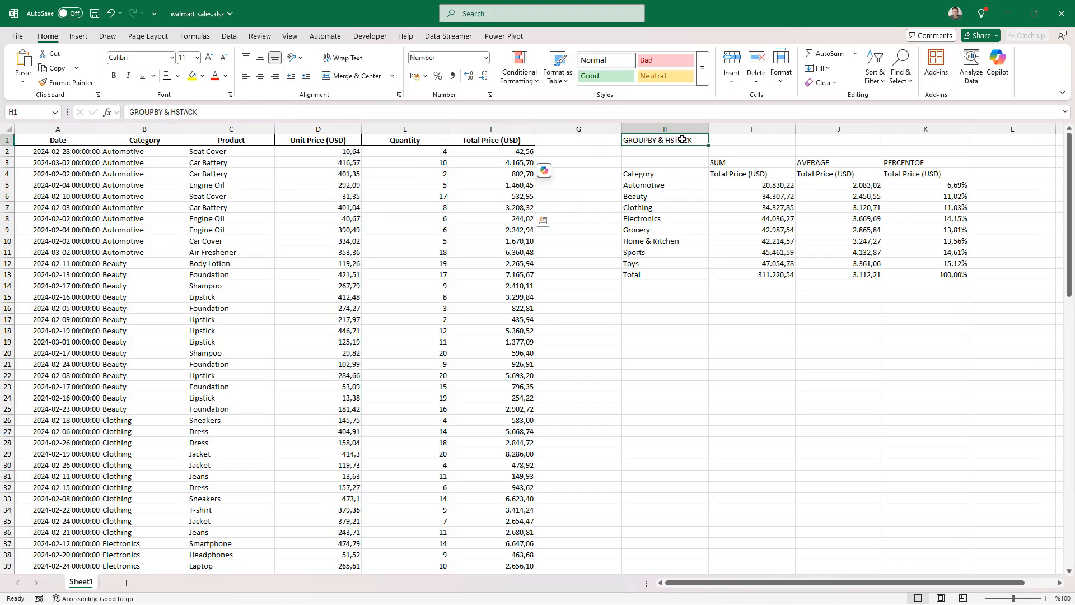
{"action": "left_click_drag", "start_coordinate": [760, 182], "coordinate": [766, 207]}
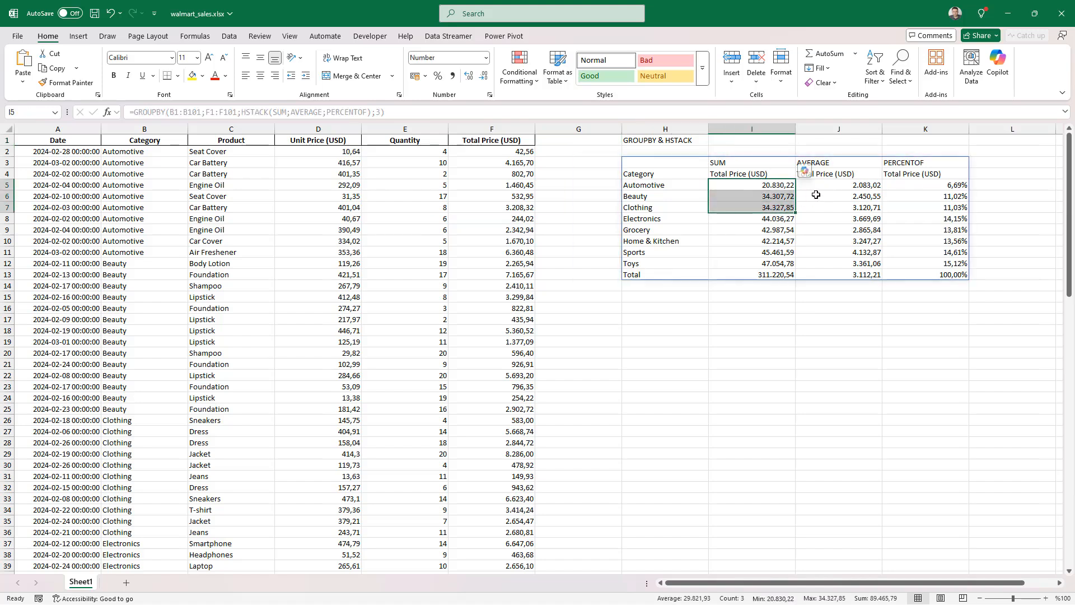
{"action": "left_click", "coordinate": [840, 198]}
{"action": "left_click_drag", "start_coordinate": [939, 175], "coordinate": [719, 228]}
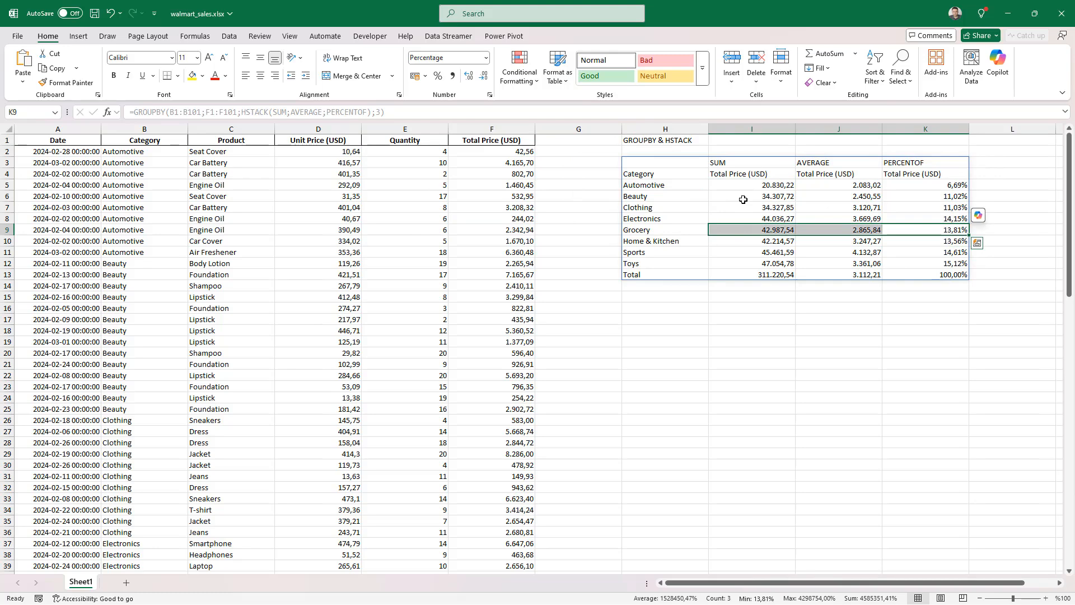
Enter a GROUPBY formula in H16 that sums the Total Price column F:F by the Category column B:B
{"action": "left_click", "coordinate": [658, 308]}
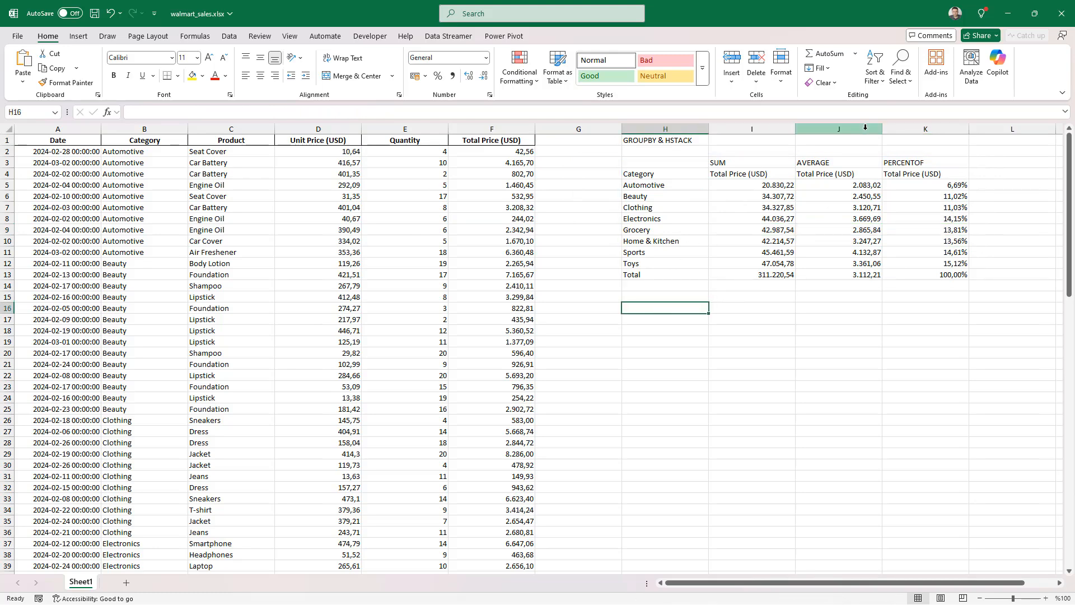
{"action": "type", "text": "="}
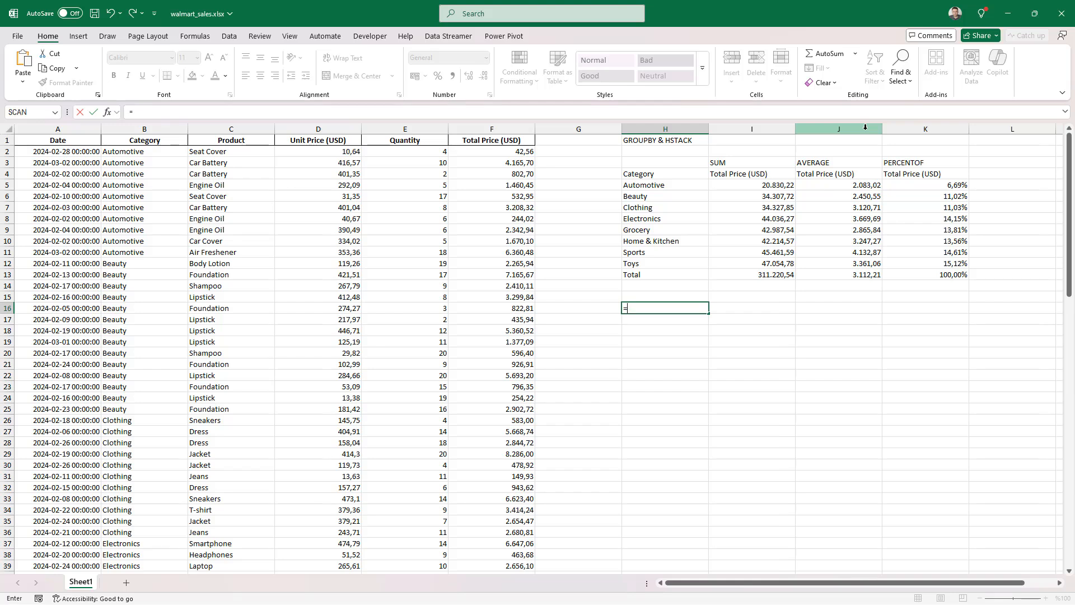
{"action": "type", "text": "gr"}
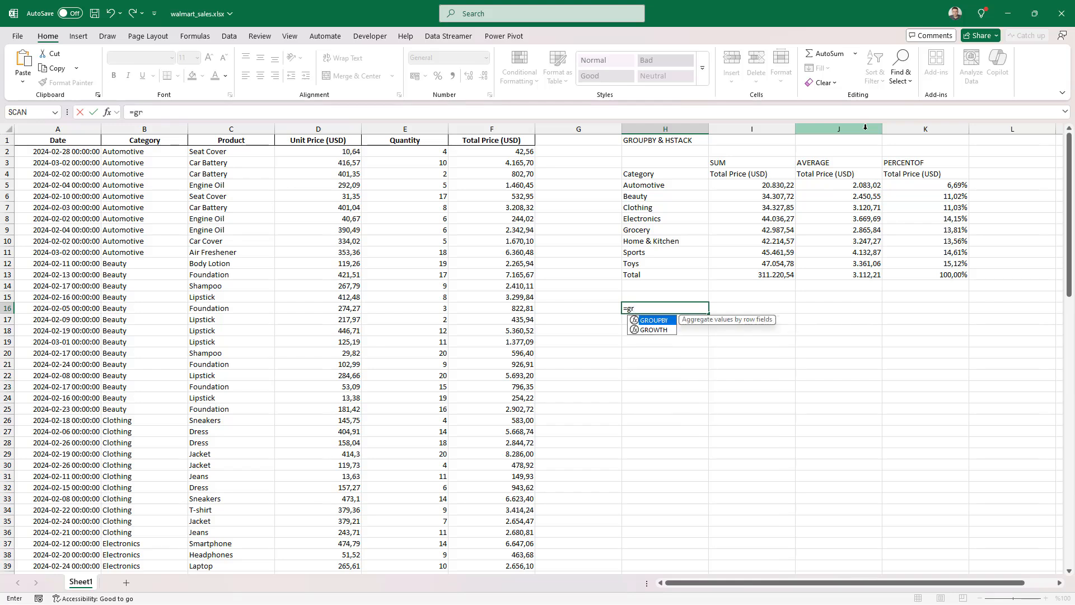
{"action": "key", "text": "Tab"}
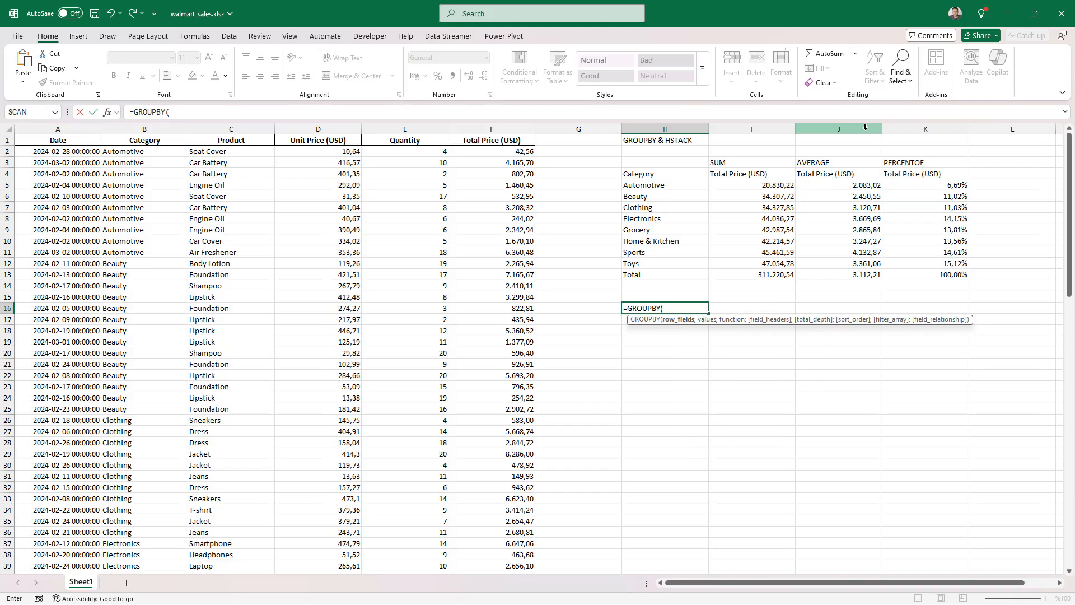
{"action": "left_click", "coordinate": [144, 128]}
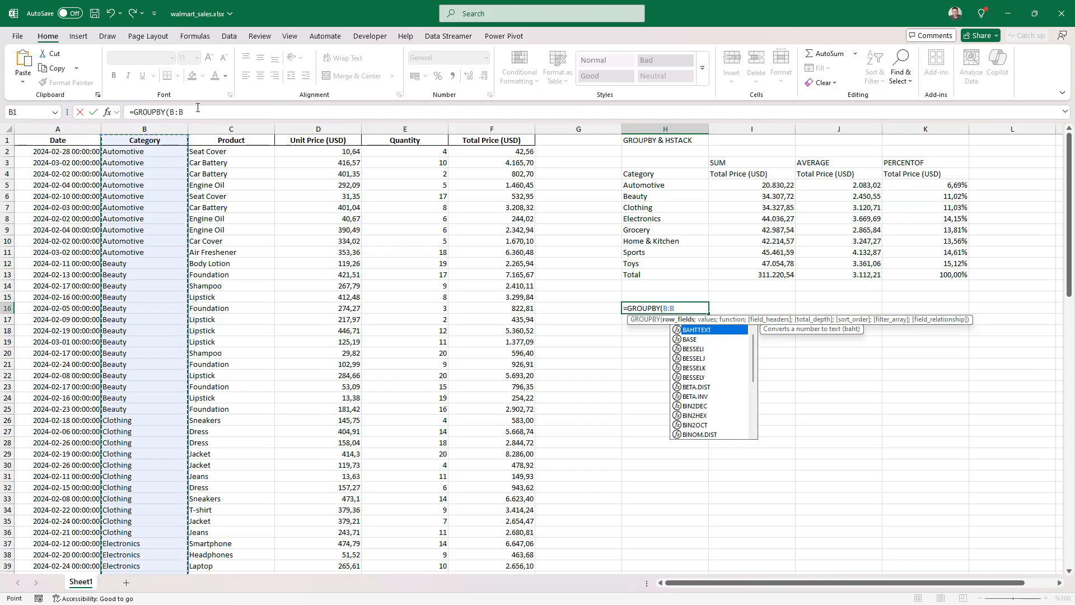
{"action": "type", "text": ";"}
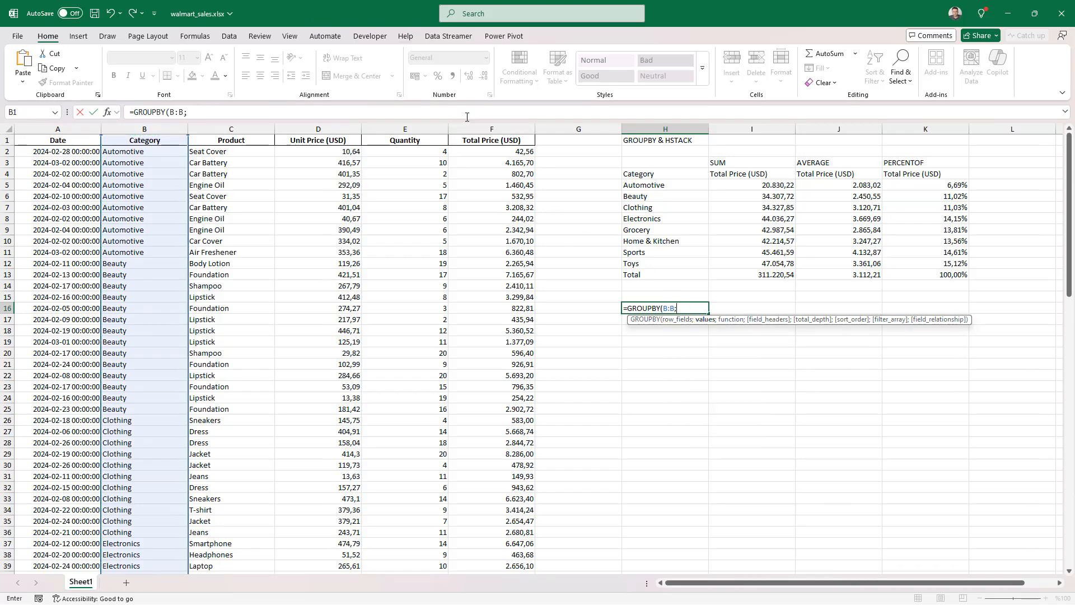
{"action": "left_click", "coordinate": [484, 128]}
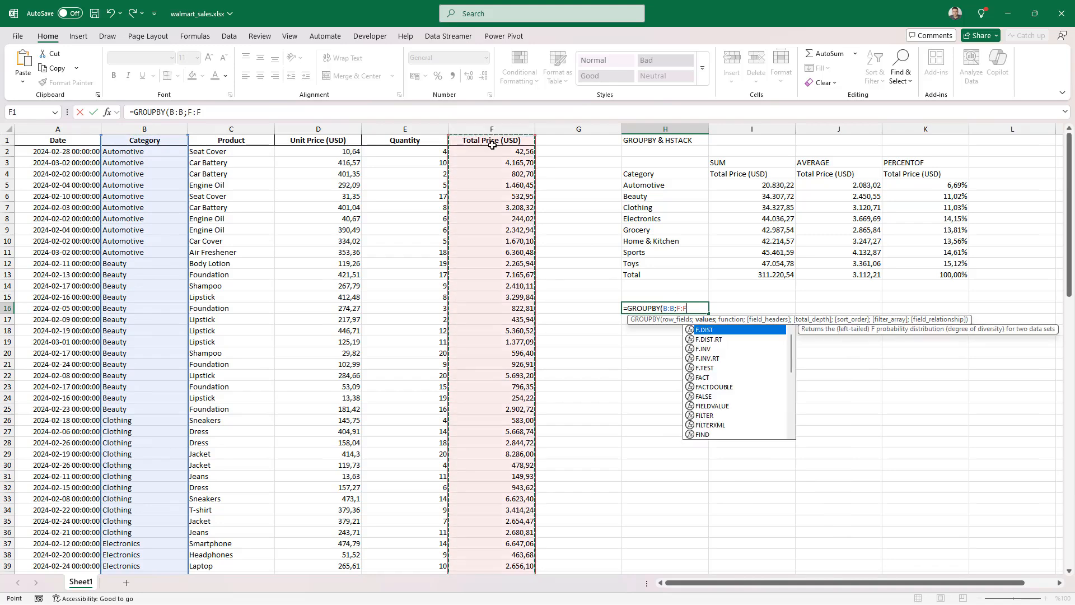
{"action": "type", "text": ";"}
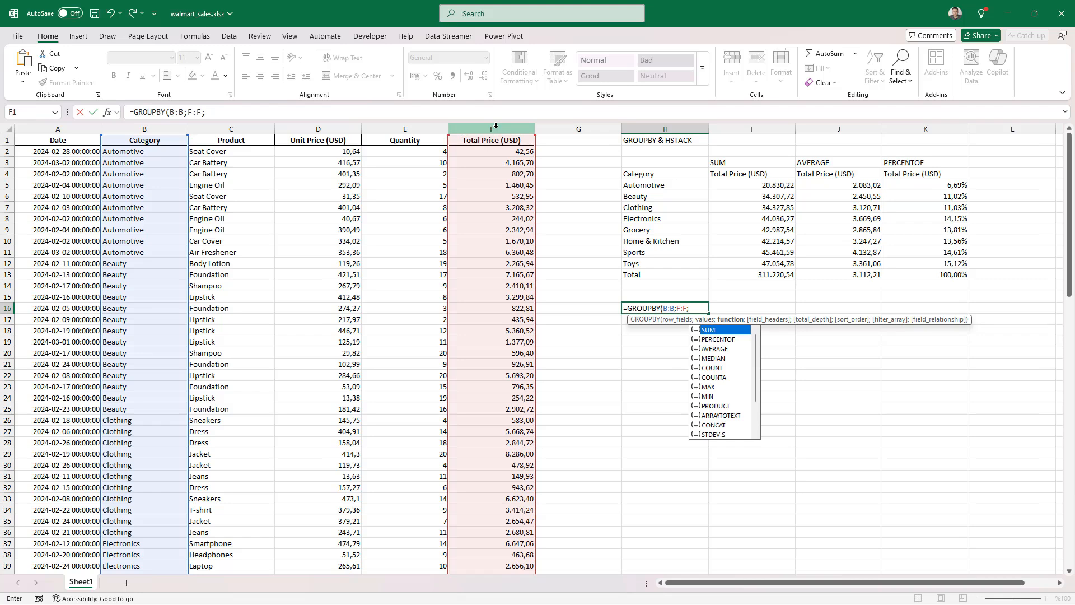
{"action": "type", "text": "sum"}
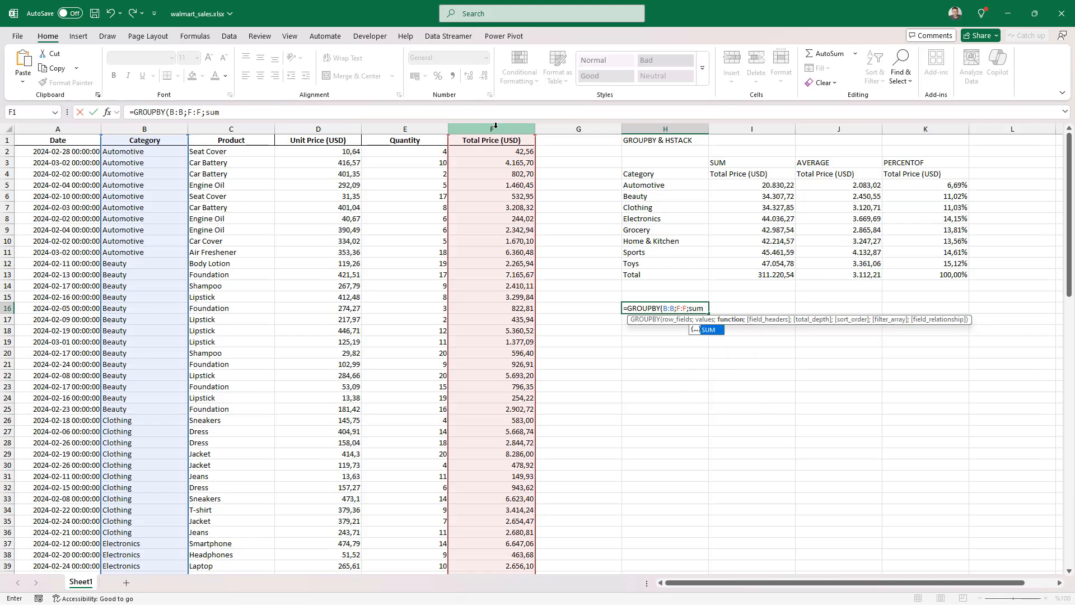
{"action": "type", "text": ")"}
{"action": "key", "text": "Return"}
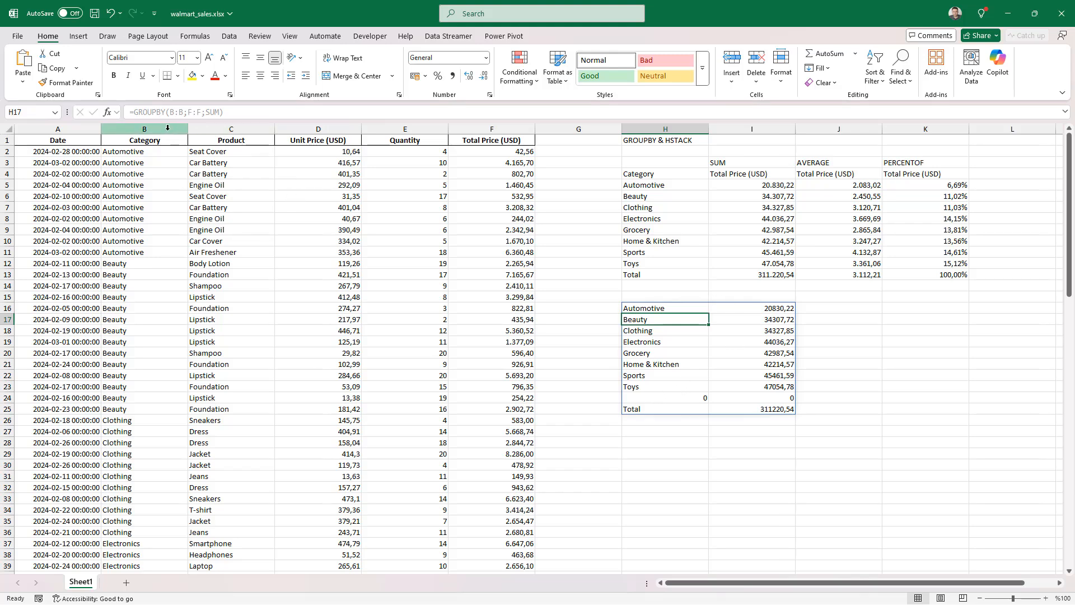
Change the GROUPBY ranges in H16 to the trimmed references B:.B and F:.F to exclude trailing blank rows
{"action": "left_click", "coordinate": [144, 129]}
{"action": "left_click", "coordinate": [668, 402]}
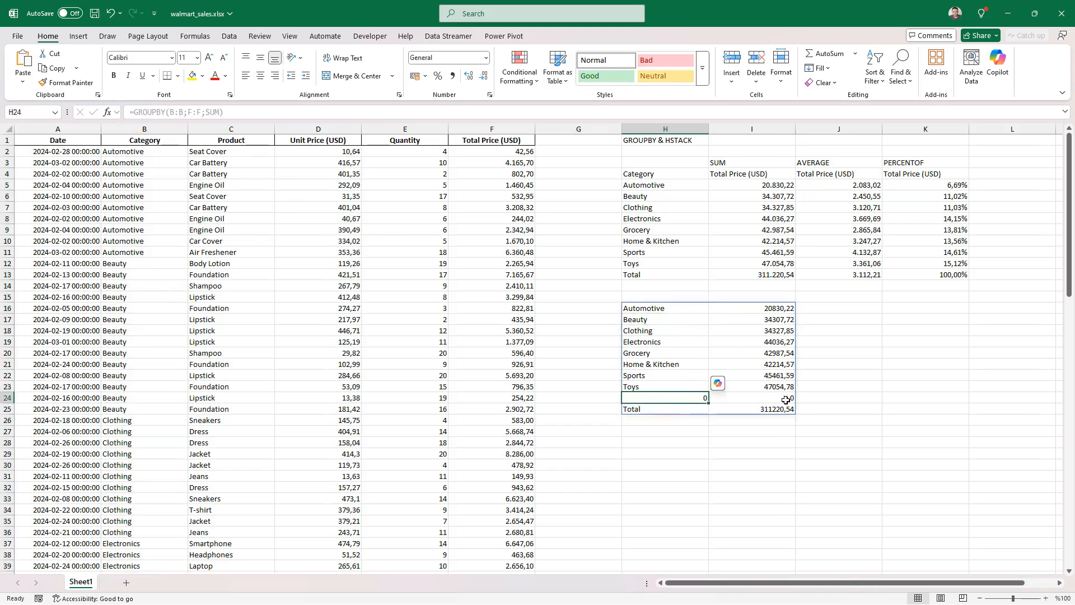
{"action": "left_click", "coordinate": [647, 308]}
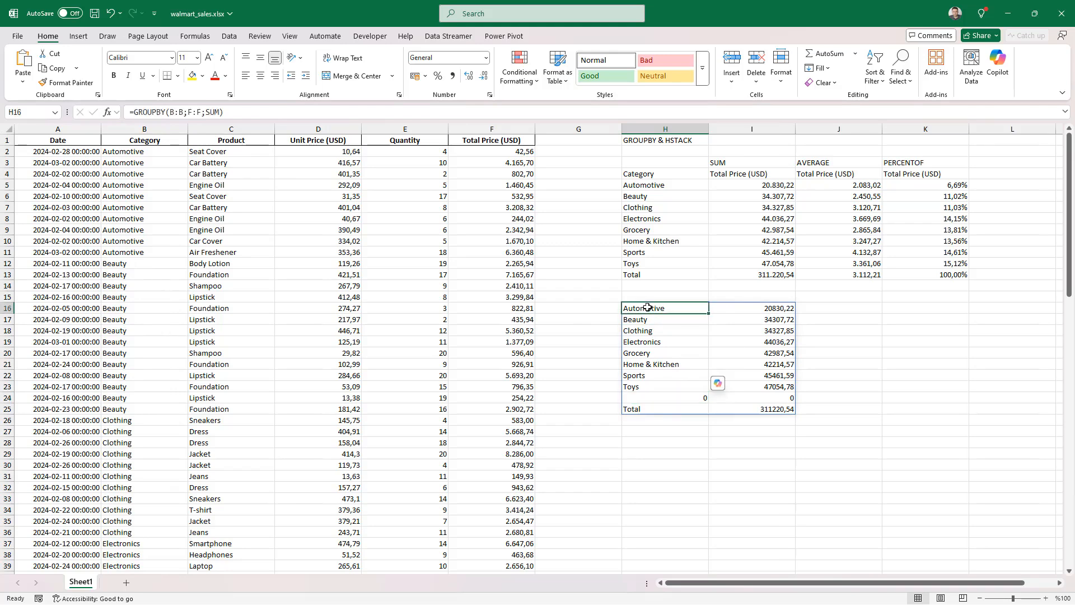
{"action": "scroll", "coordinate": [680, 346], "scroll_direction": "up", "scroll_amount": 7}
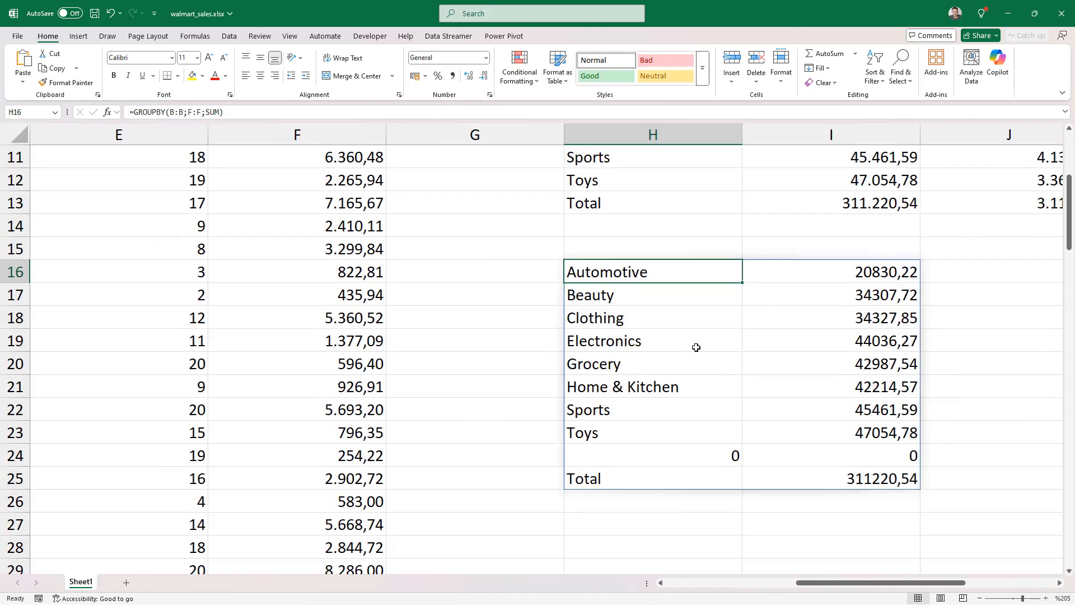
{"action": "double_click", "coordinate": [675, 271]}
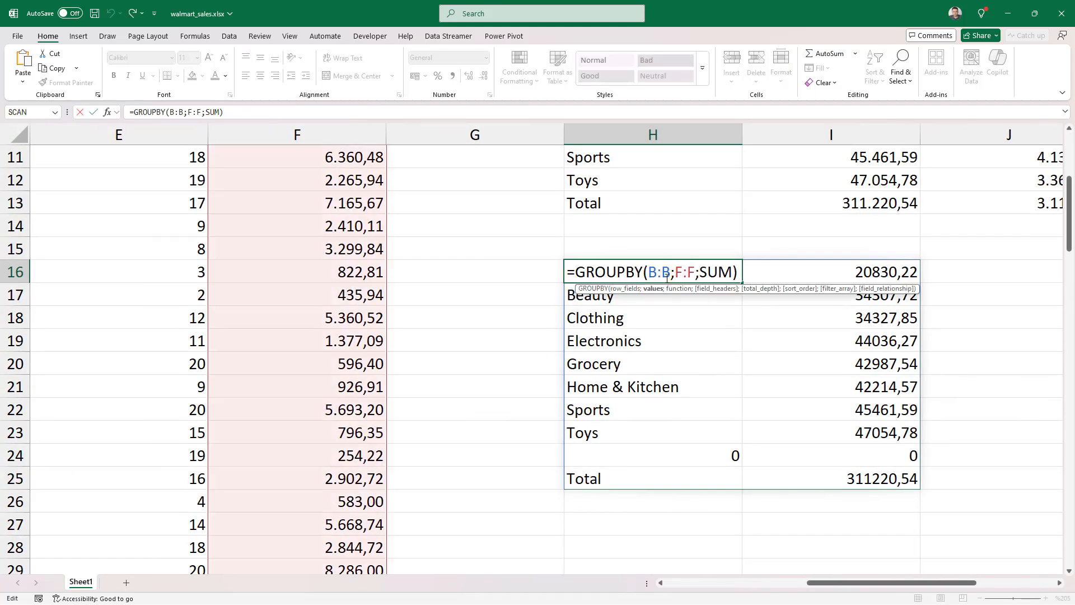
{"action": "left_click", "coordinate": [670, 272]}
{"action": "type", "text": "."}
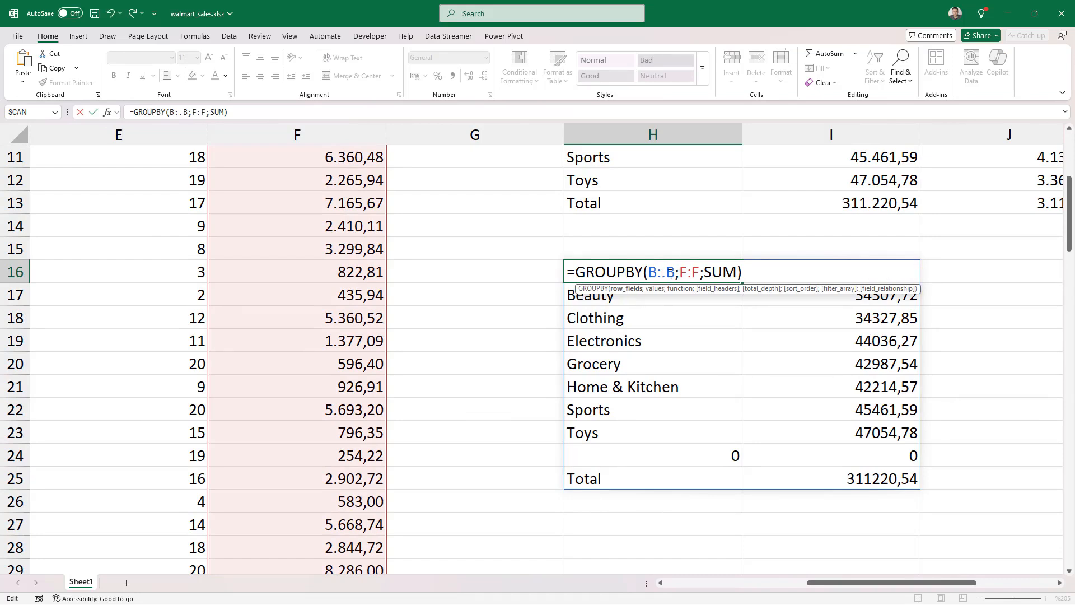
{"action": "left_click", "coordinate": [692, 272]}
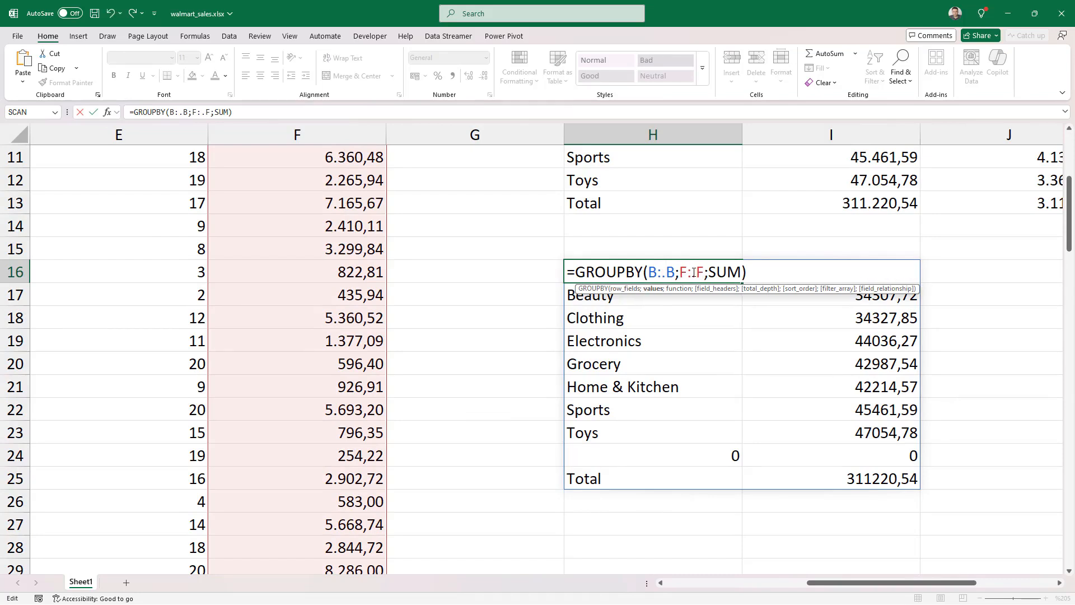
{"action": "type", "text": "."}
{"action": "key", "text": "Return"}
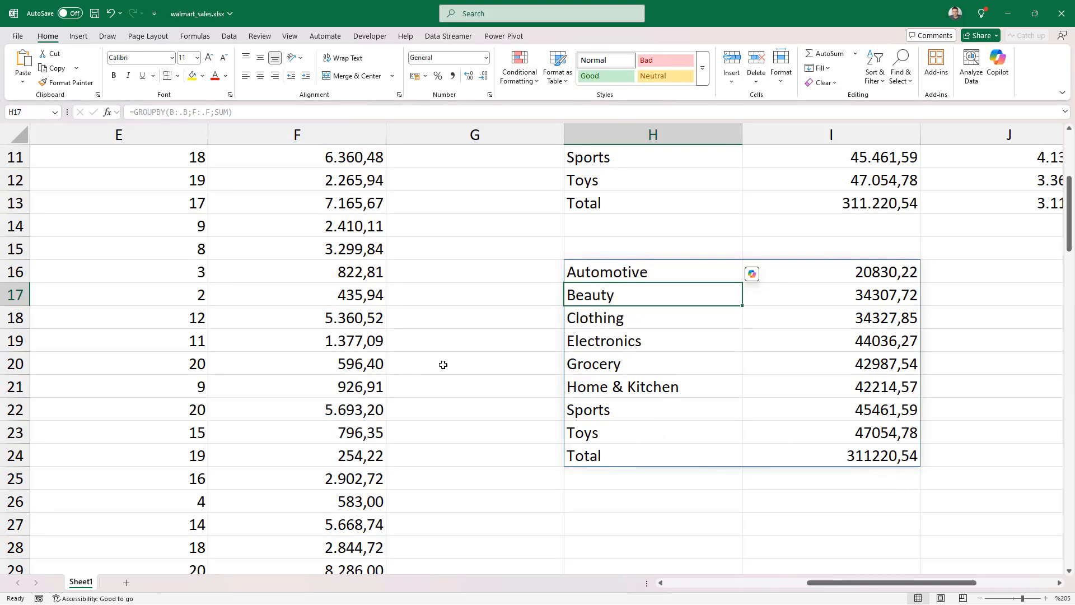
Add the field headers argument 3 (Yes and show) to the GROUPBY formula in H16
{"action": "left_click", "coordinate": [628, 271]}
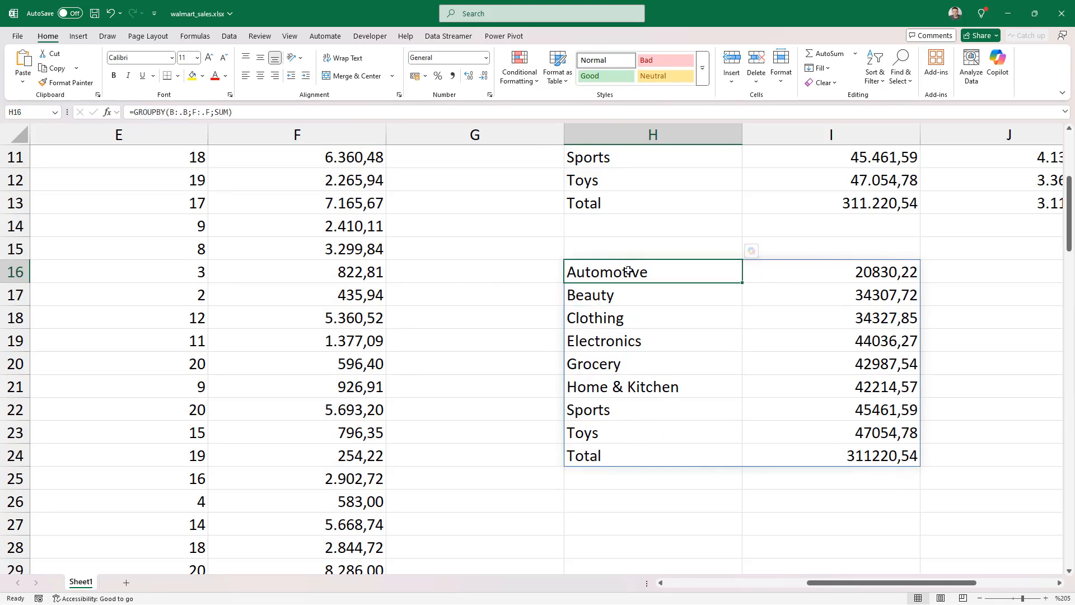
{"action": "double_click", "coordinate": [736, 272]}
{"action": "left_click", "coordinate": [742, 272]}
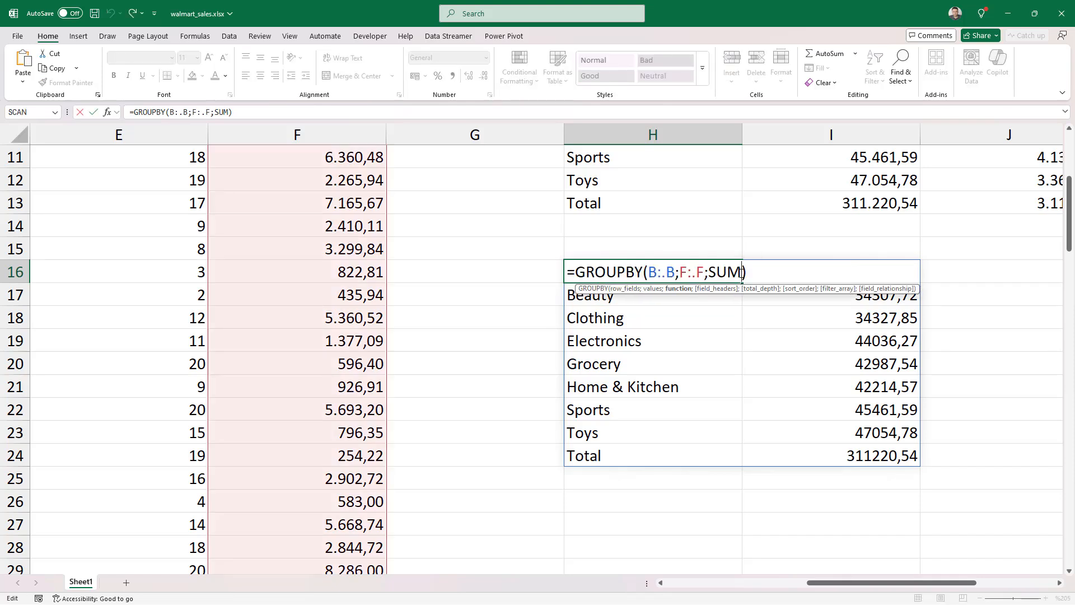
{"action": "type", "text": ";"}
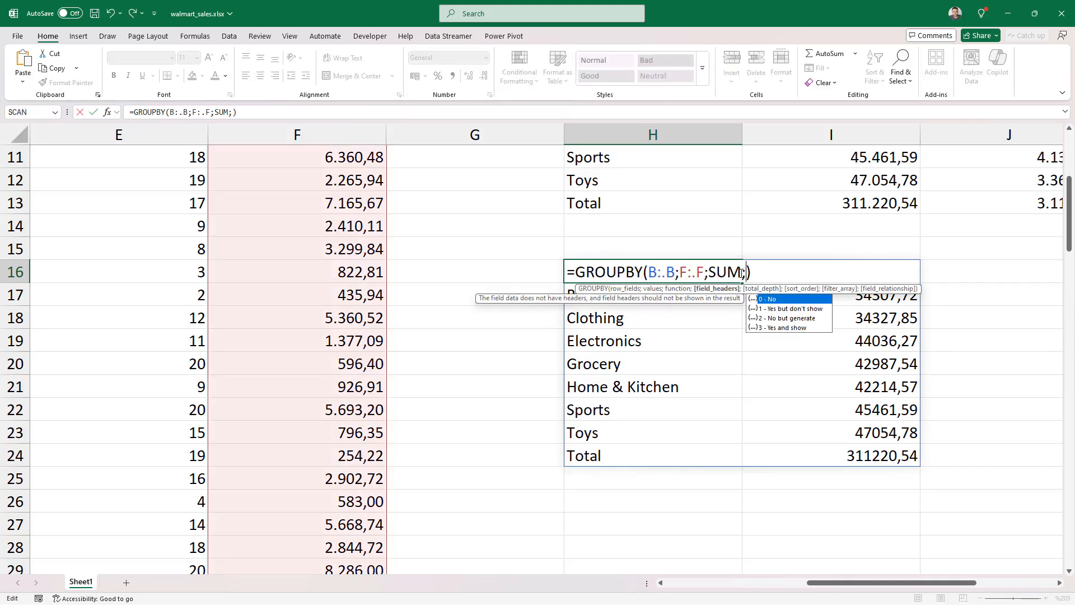
{"action": "key", "text": "Down"}
{"action": "key", "text": "Down"}
{"action": "key", "text": "Down"}
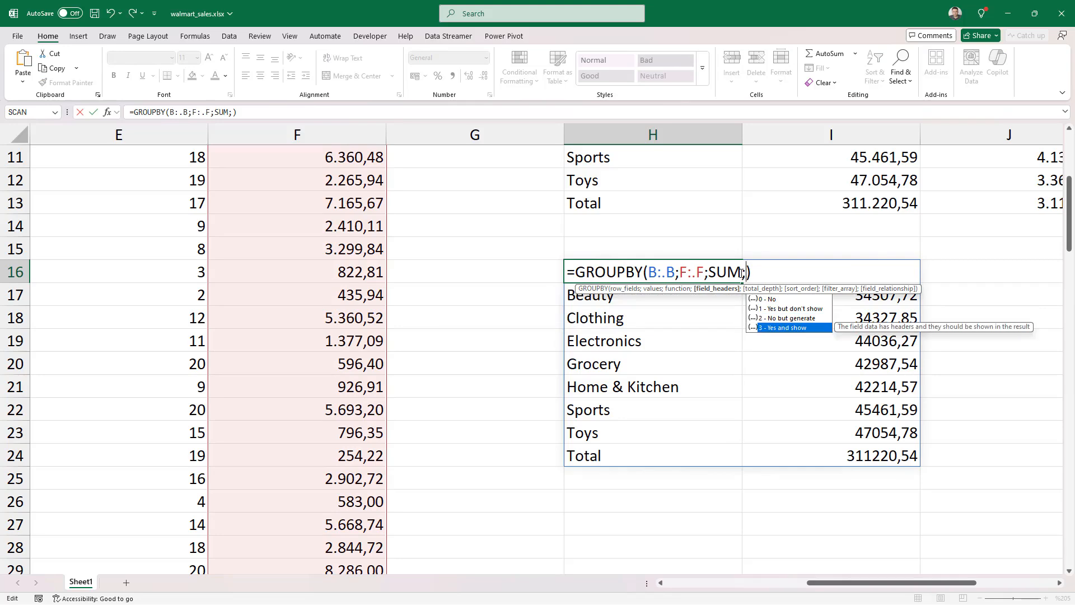
{"action": "key", "text": "Tab"}
{"action": "key", "text": "Return"}
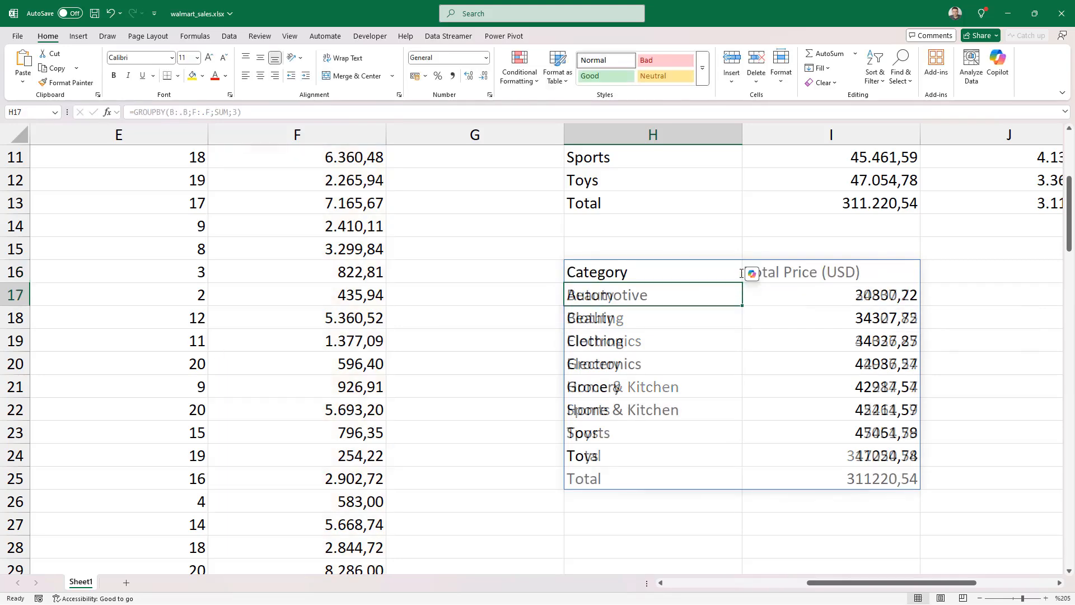
{"action": "left_click", "coordinate": [740, 273]}
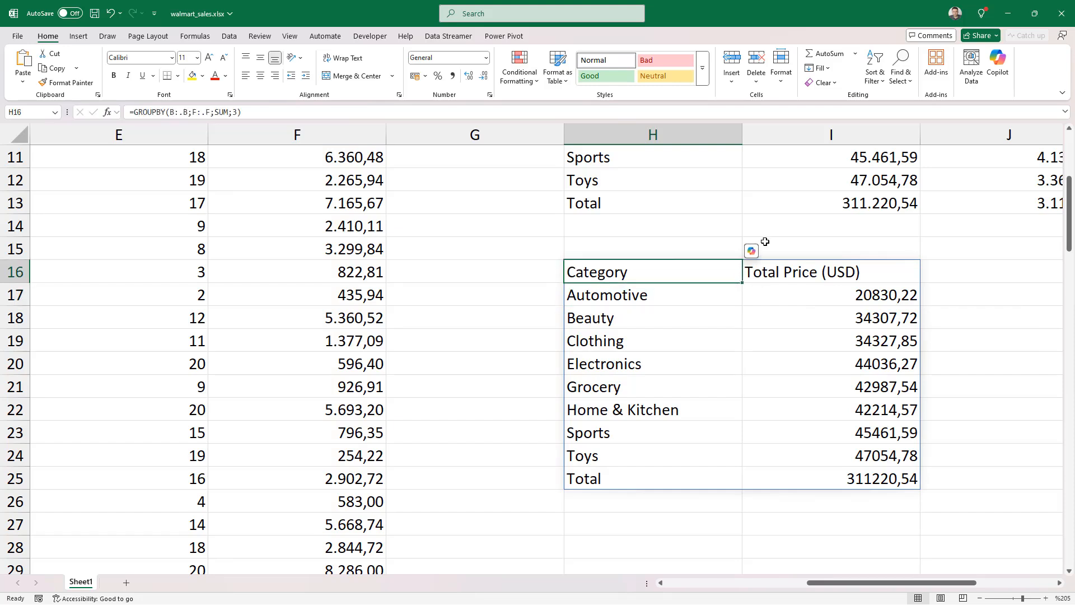
{"action": "left_click", "coordinate": [864, 282]}
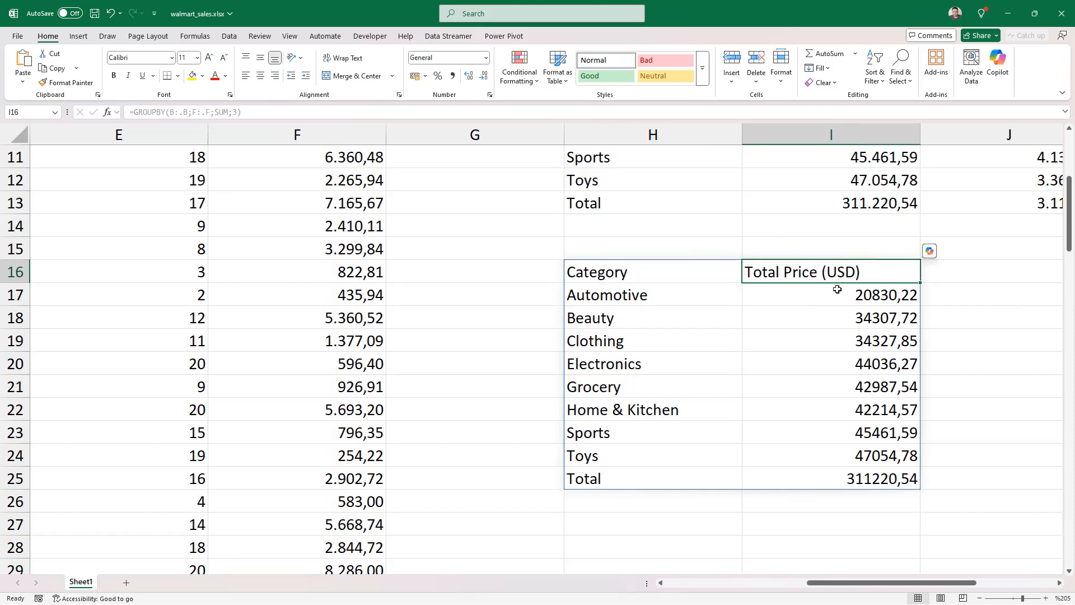
Insert an HSTACK function call in front of SUM in the function argument of the GROUPBY formula in H16
{"action": "scroll", "coordinate": [837, 289], "scroll_direction": "down", "scroll_amount": 3}
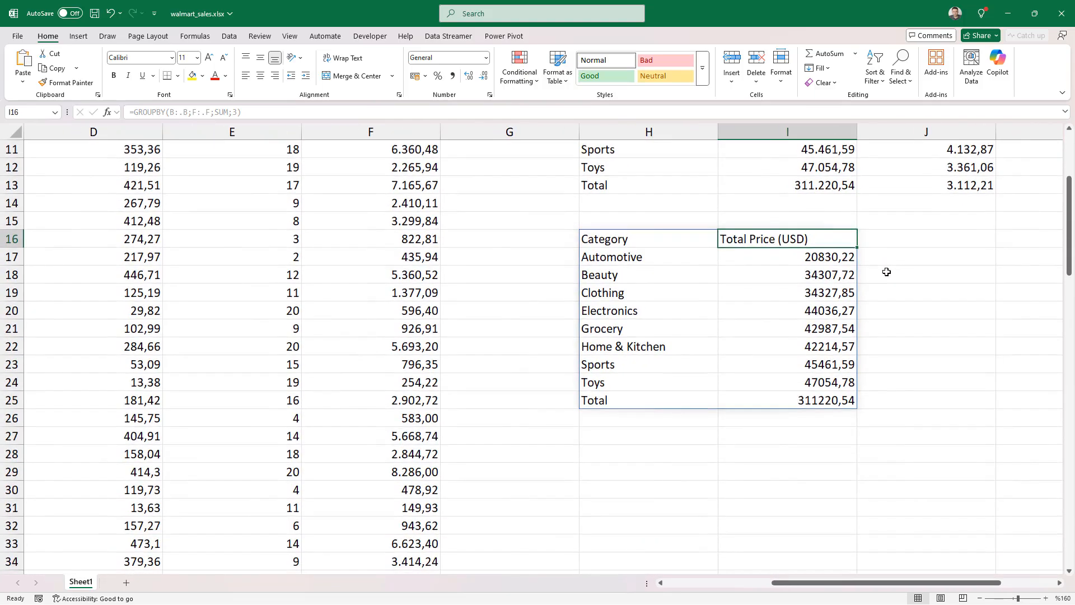
{"action": "scroll", "coordinate": [886, 271], "scroll_direction": "down", "scroll_amount": 2}
{"action": "scroll", "coordinate": [955, 216], "scroll_direction": "up", "scroll_amount": 2}
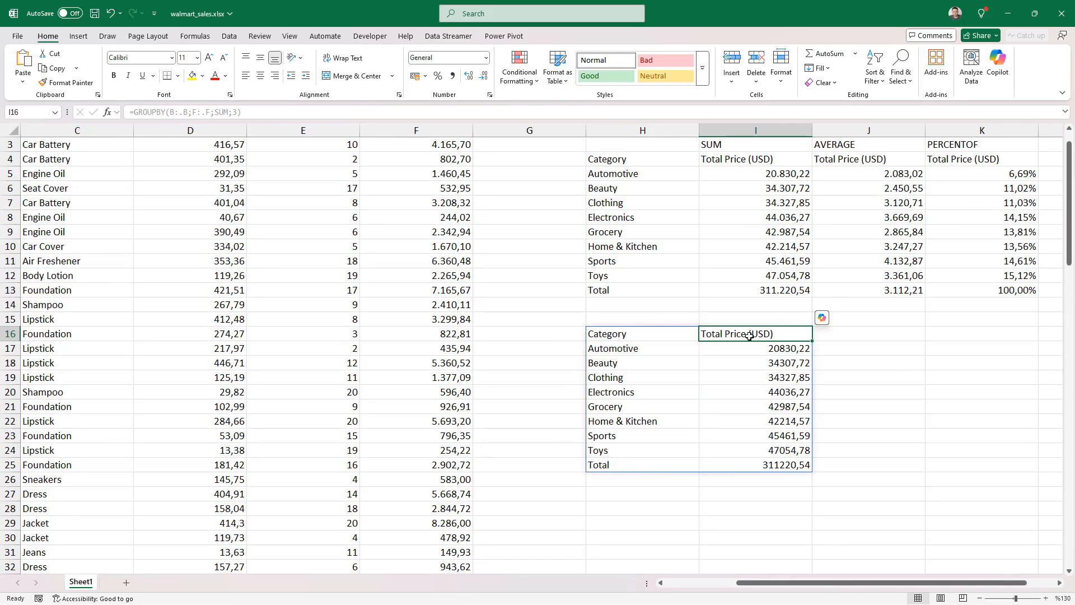
{"action": "left_click", "coordinate": [657, 329]}
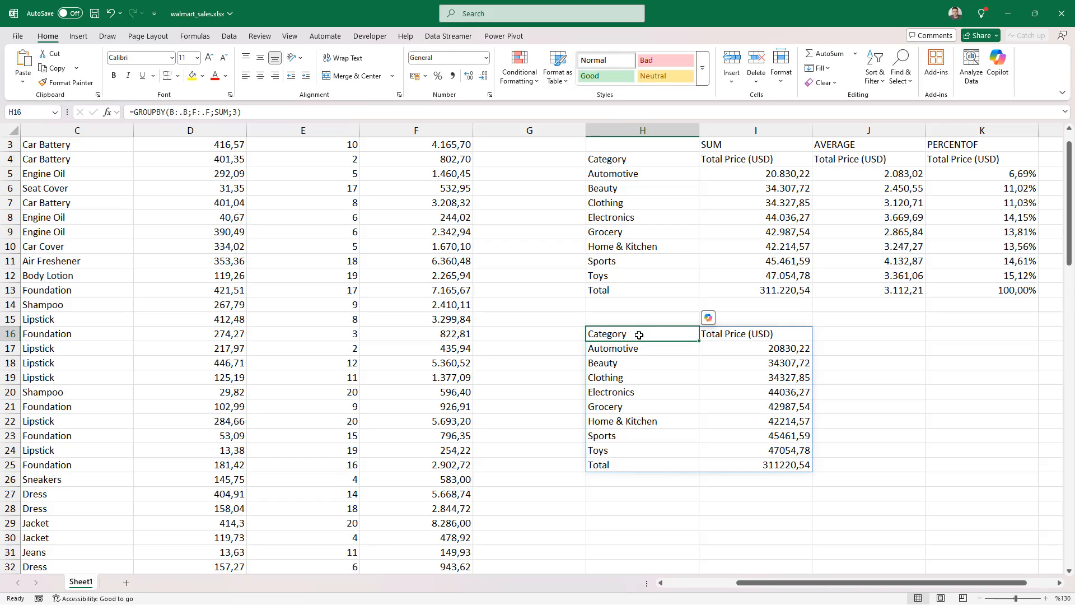
{"action": "scroll", "coordinate": [713, 353], "scroll_direction": "up", "scroll_amount": 9, "text": "ctrl"}
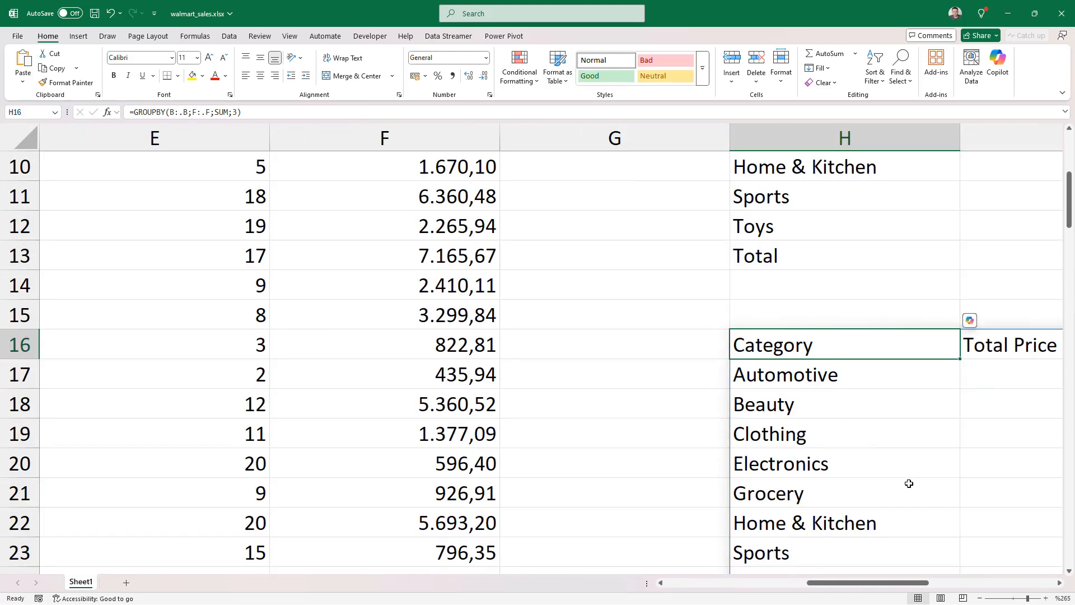
{"action": "left_click_drag", "start_coordinate": [877, 583], "coordinate": [974, 583]}
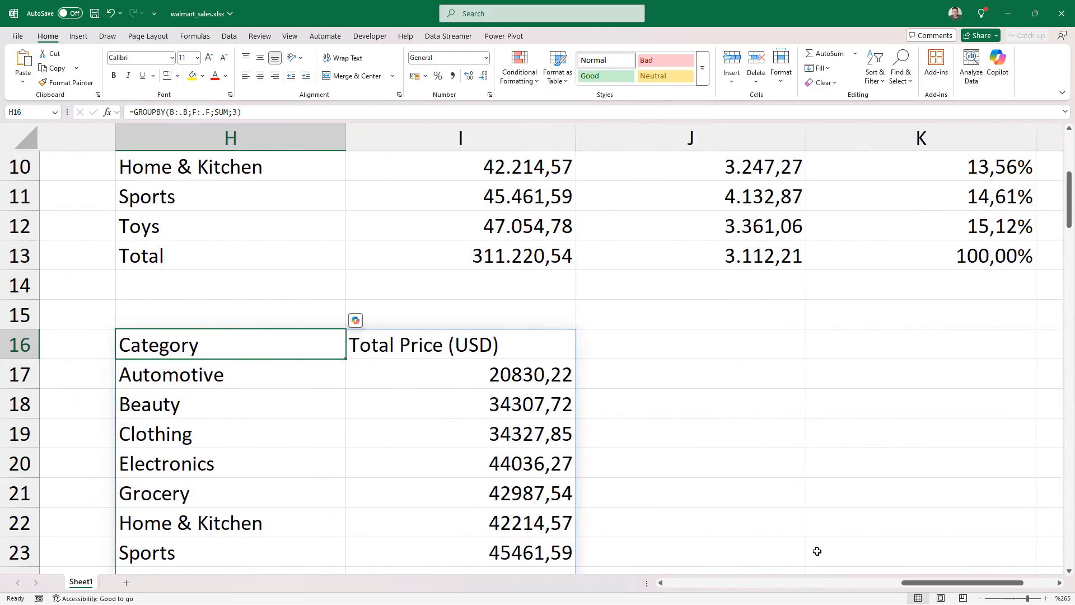
{"action": "double_click", "coordinate": [206, 344]}
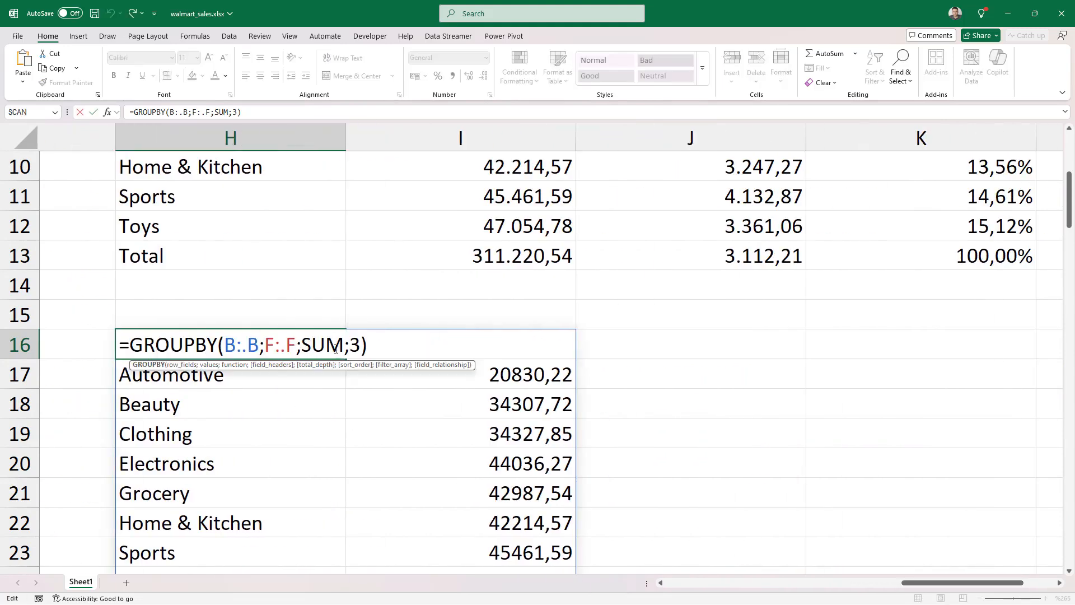
{"action": "left_click", "coordinate": [305, 345]}
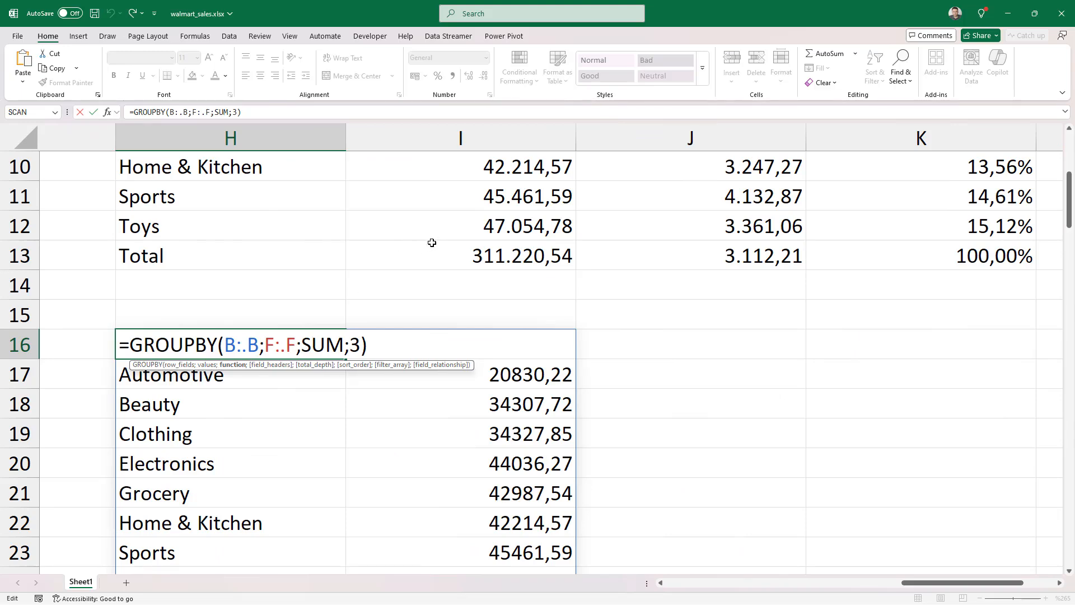
{"action": "scroll", "coordinate": [432, 243], "scroll_direction": "up", "scroll_amount": 3}
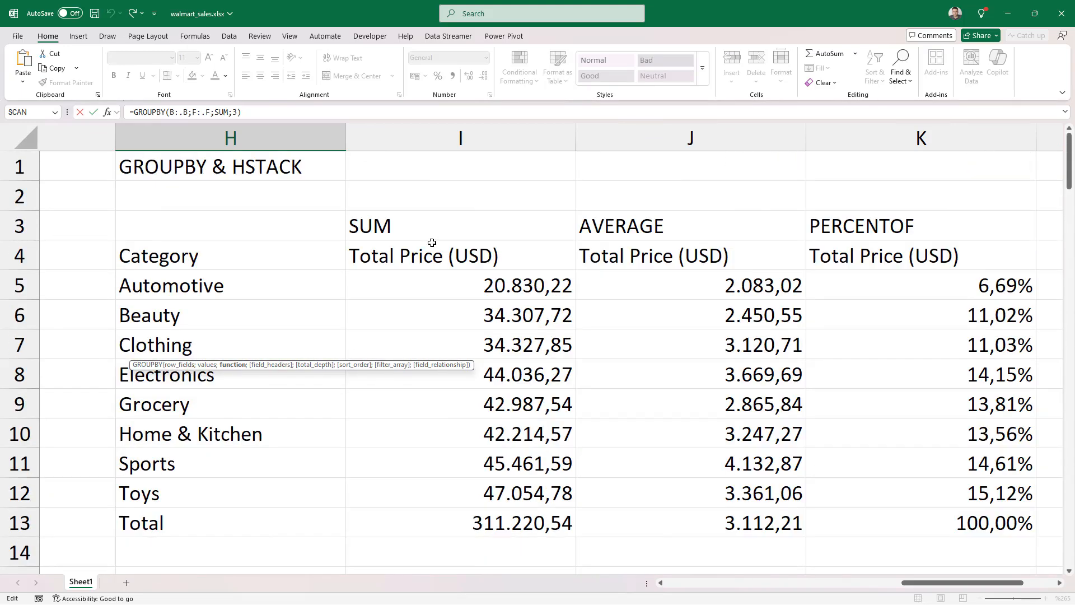
{"action": "scroll", "coordinate": [341, 285], "scroll_direction": "down", "scroll_amount": 4}
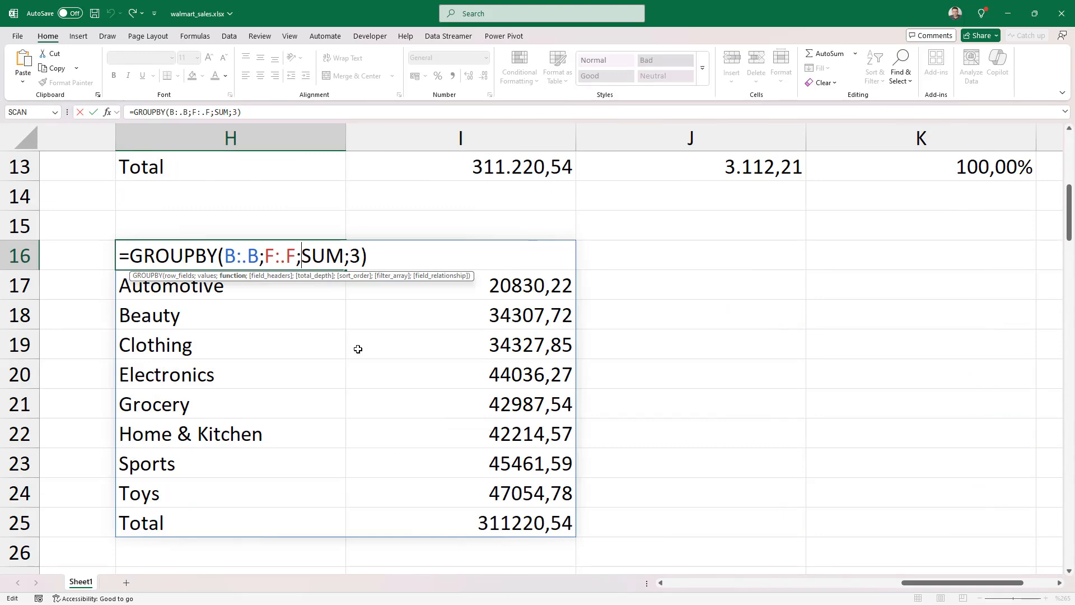
{"action": "type", "text": "hstack"}
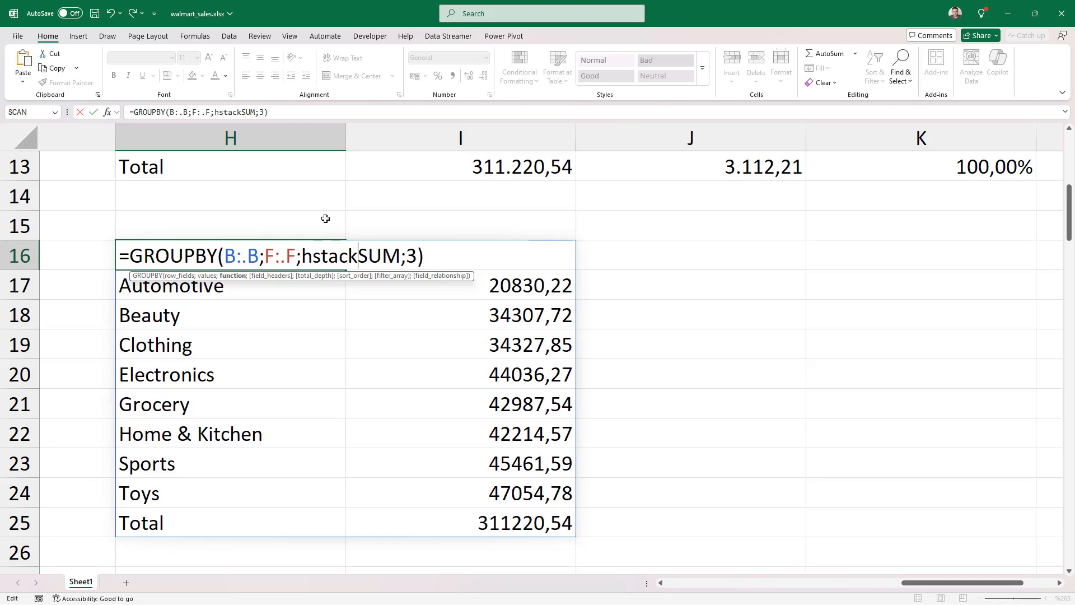
{"action": "type", "text": "("}
Complete the HSTACK call with PERCENTOF and AVERAGE after SUM, close its parenthesis before the 3 argument, and commit the formula
{"action": "left_click", "coordinate": [409, 256]}
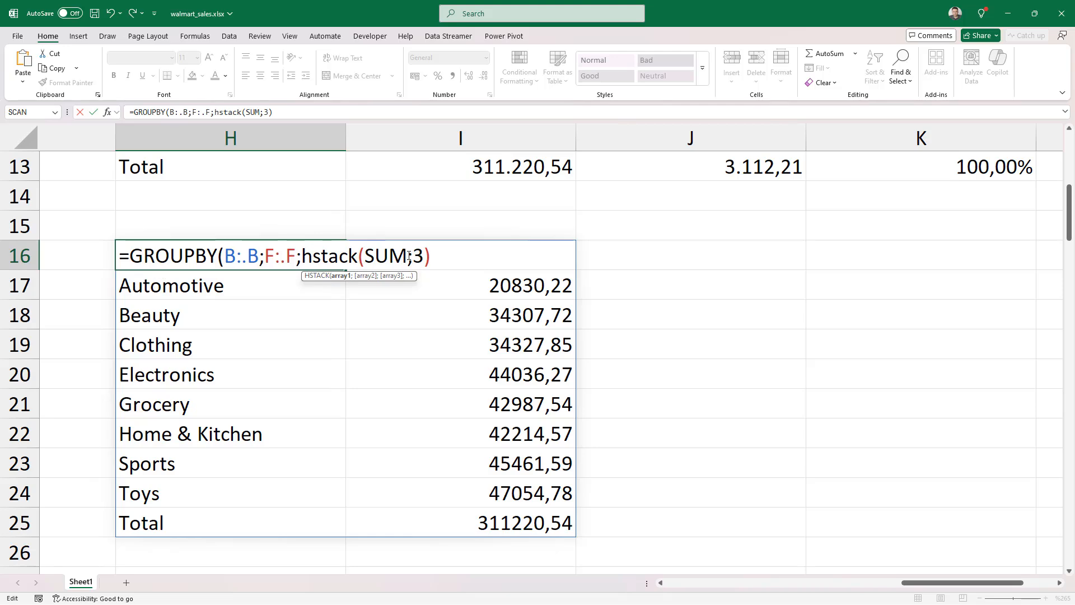
{"action": "type", "text": ";per"}
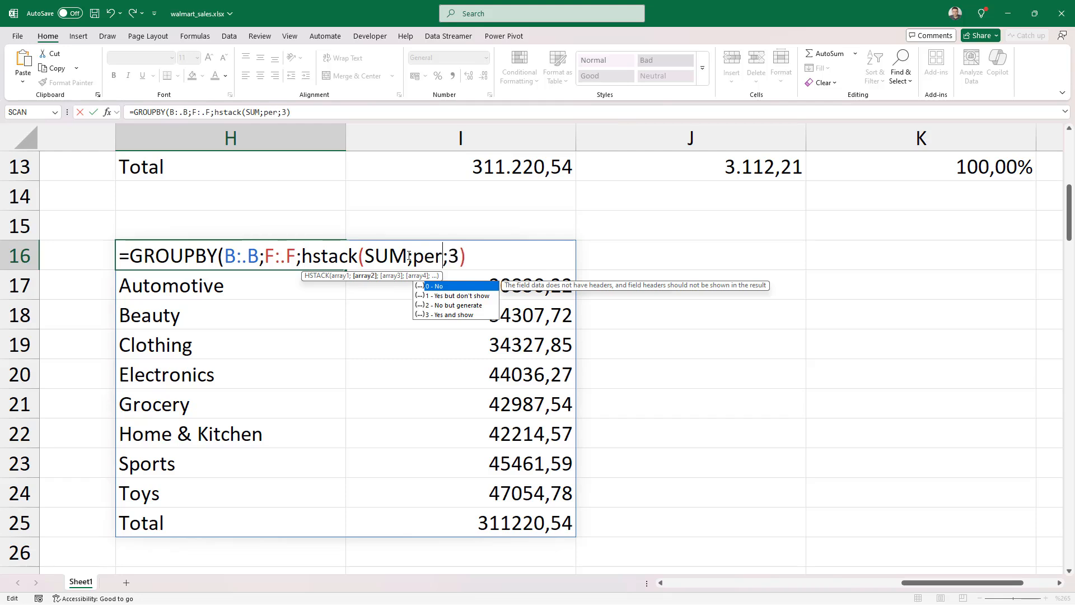
{"action": "type", "text": ");"}
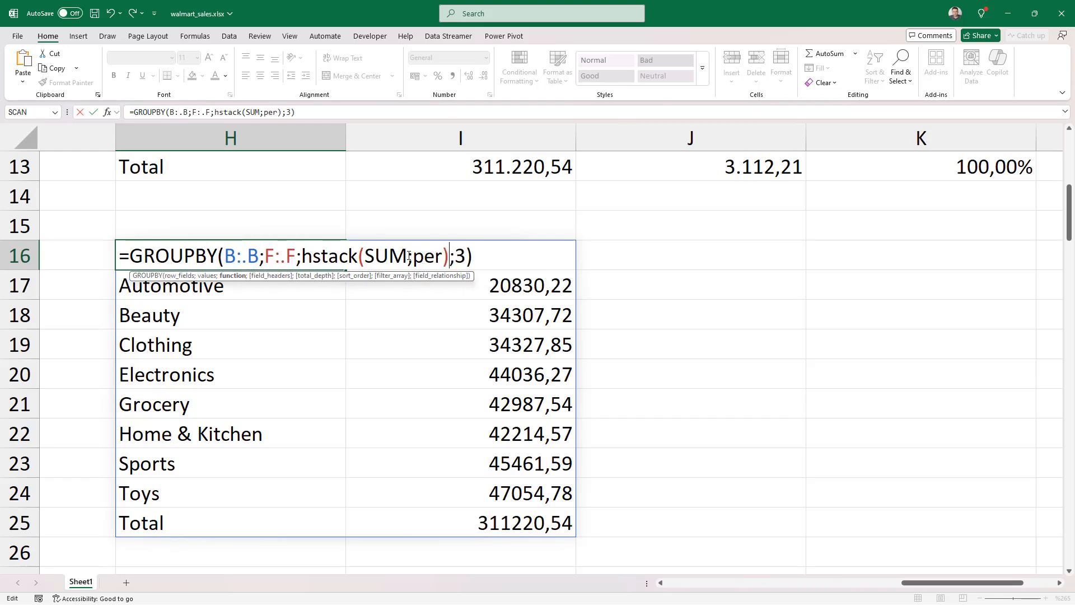
{"action": "key", "text": "Left"}
{"action": "key", "text": "Left"}
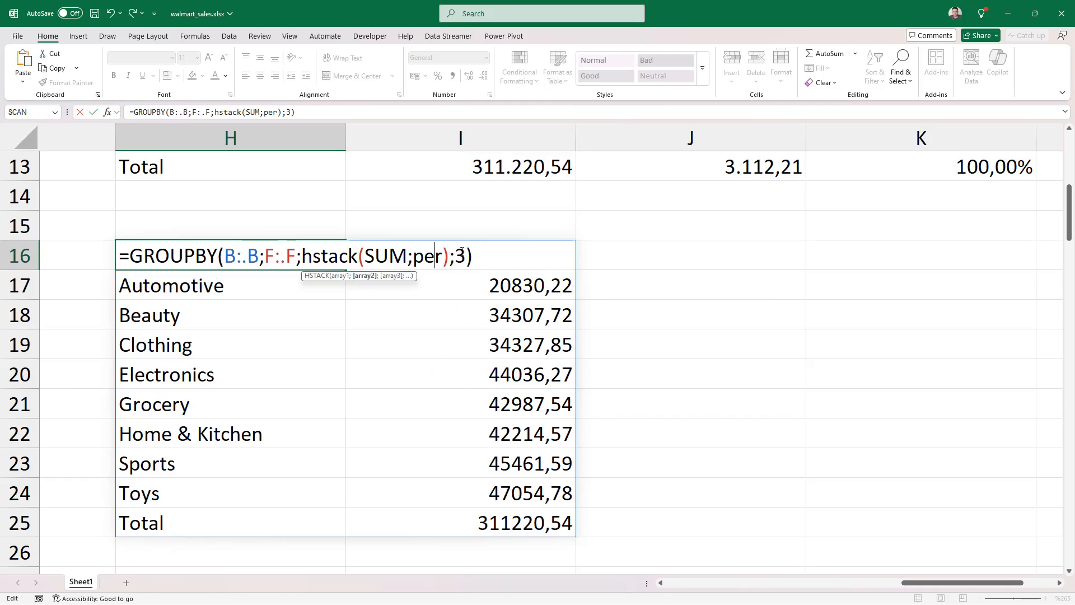
{"action": "key", "text": "BackSpace"}
{"action": "key", "text": "BackSpace"}
{"action": "key", "text": "BackSpace"}
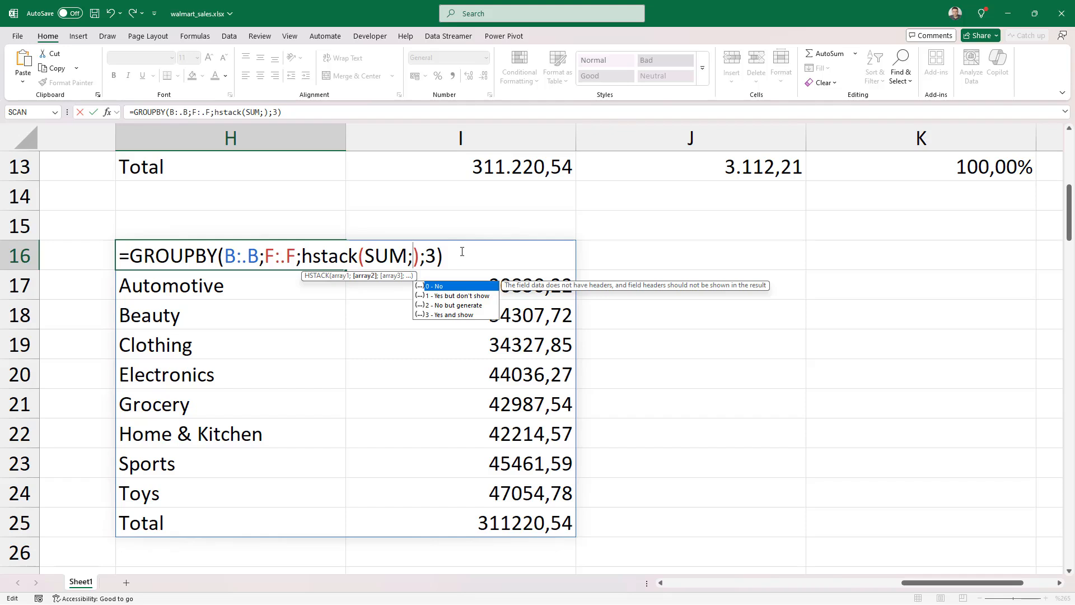
{"action": "type", "text": "percentof"}
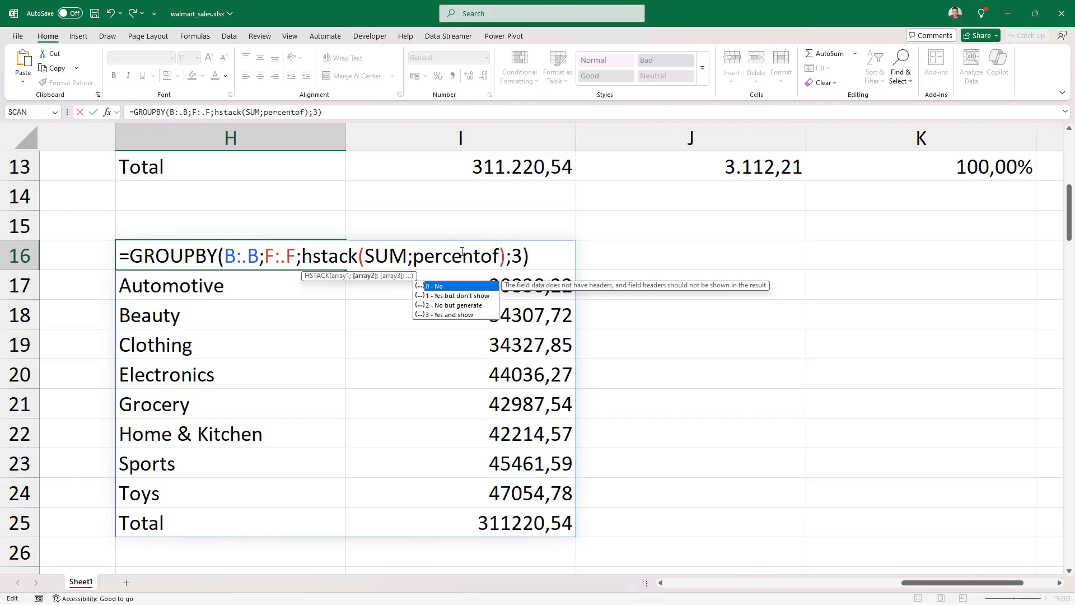
{"action": "type", "text": ";"}
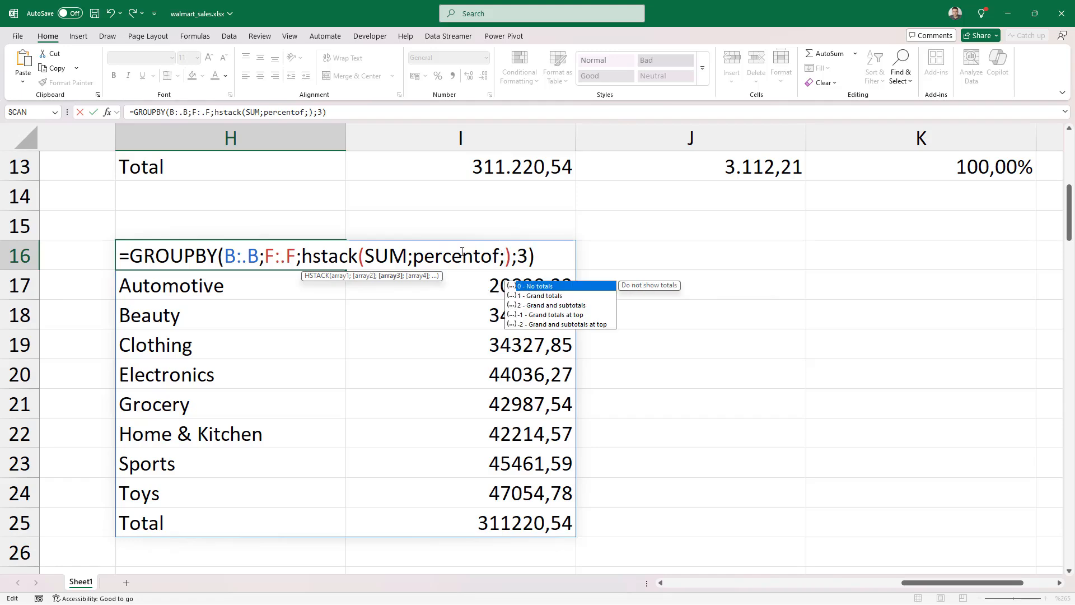
{"action": "type", "text": "average"}
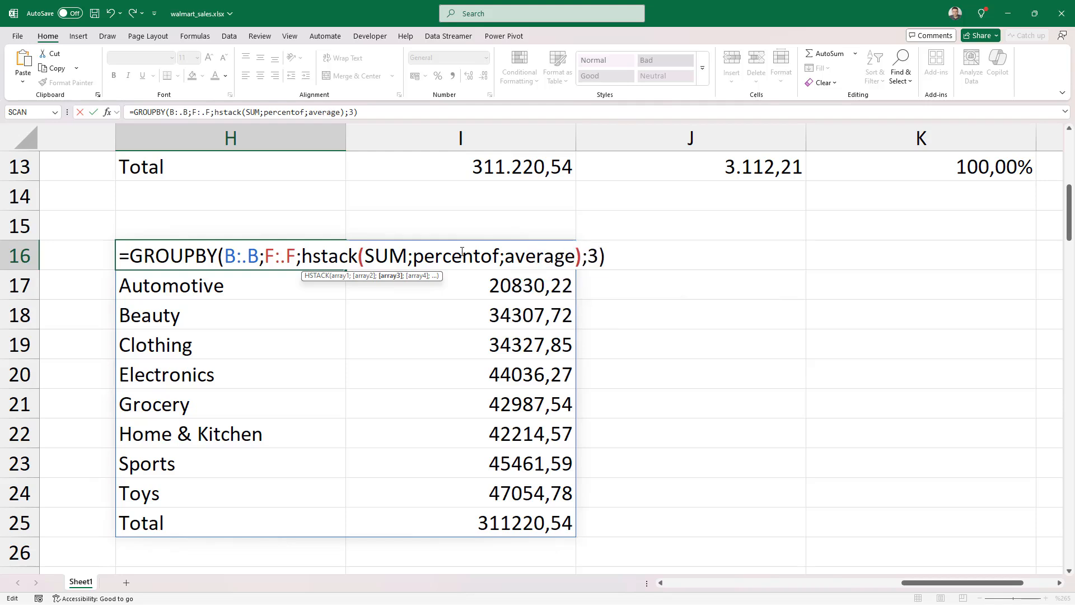
{"action": "key", "text": "Left"}
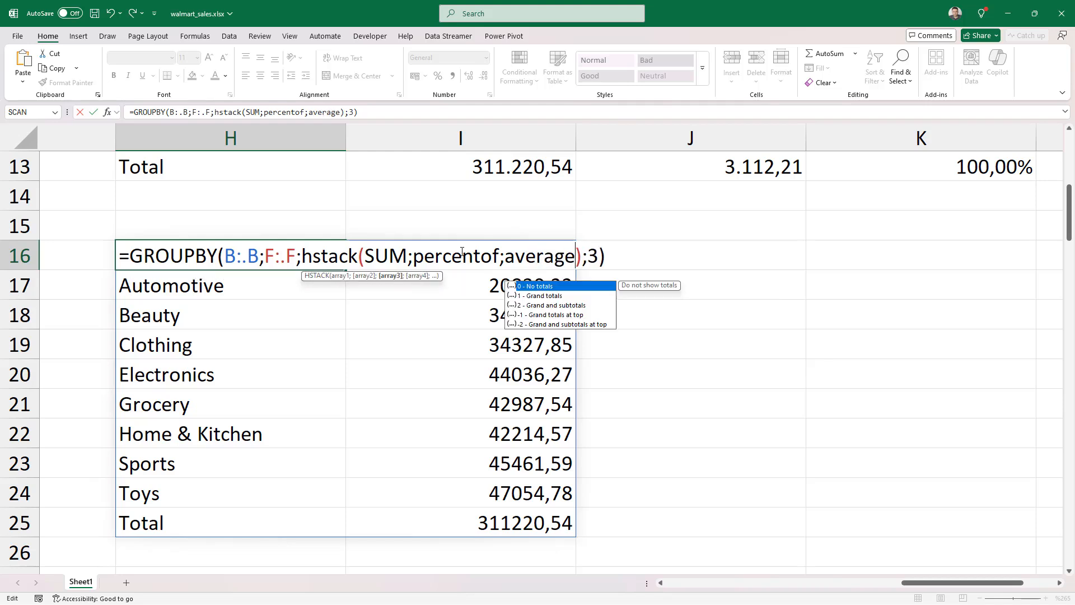
{"action": "key", "text": "Return"}
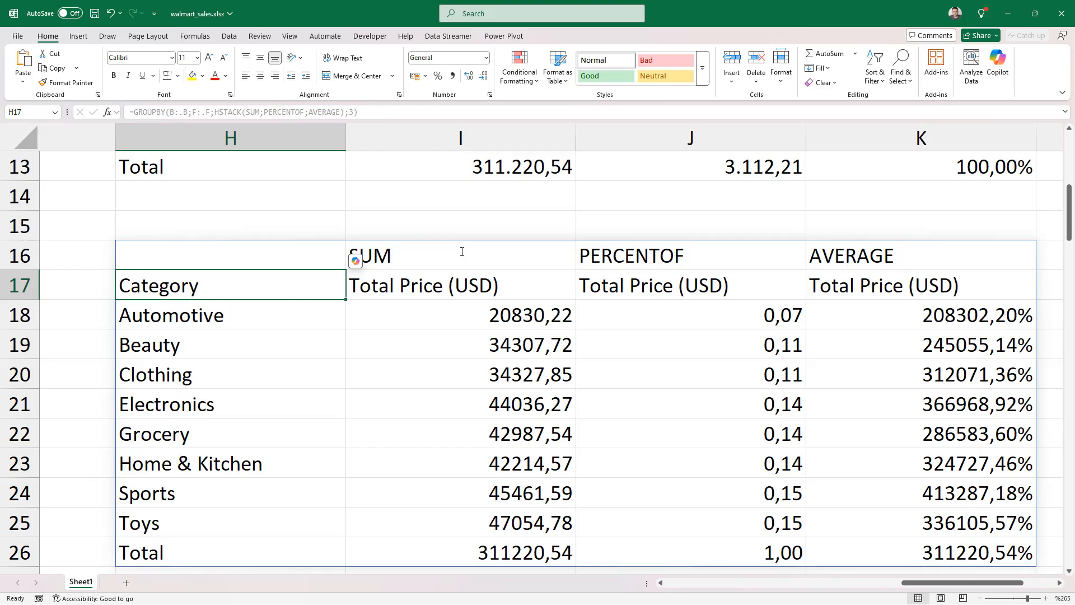
Preview the array returned by HSTACK(SUM;PERCENTOF;AVERAGE) within the H16 formula, leaving the formula unedited
{"action": "left_click", "coordinate": [263, 255]}
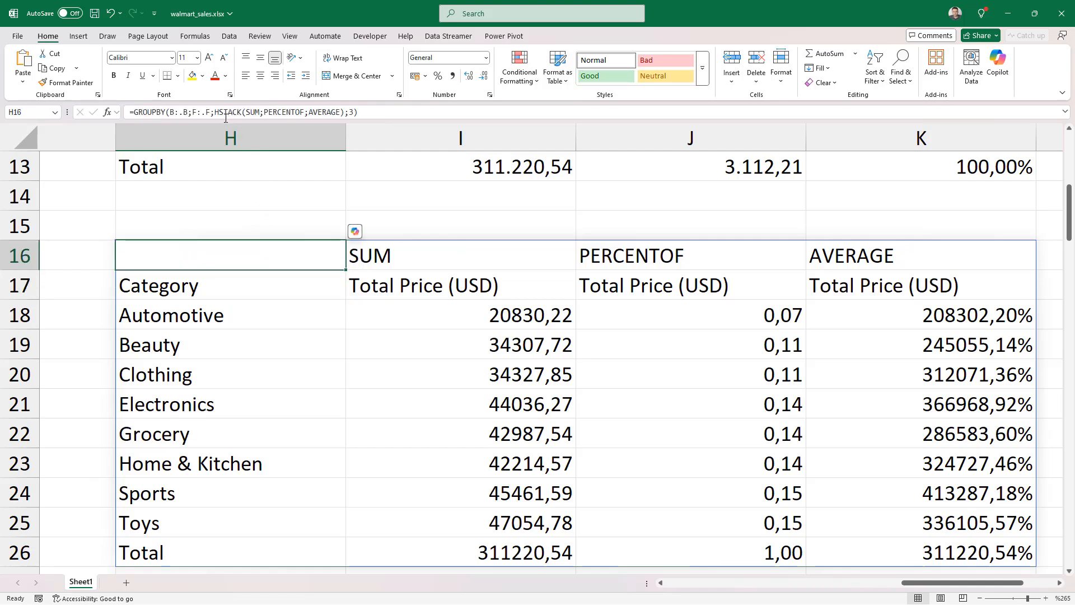
{"action": "left_click_drag", "start_coordinate": [214, 112], "coordinate": [345, 112]}
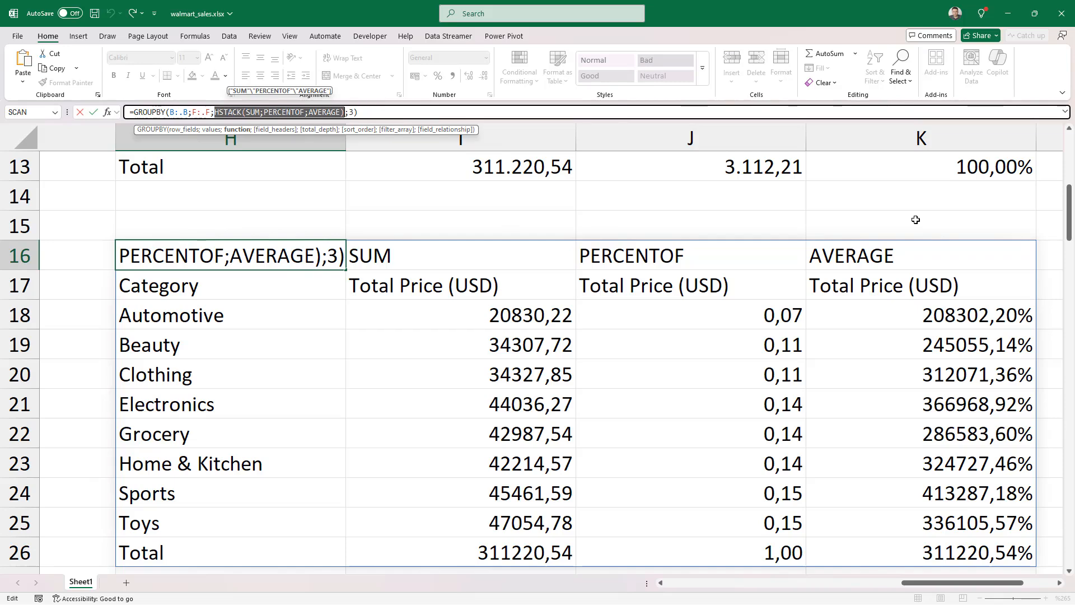
{"action": "key", "text": "Escape"}
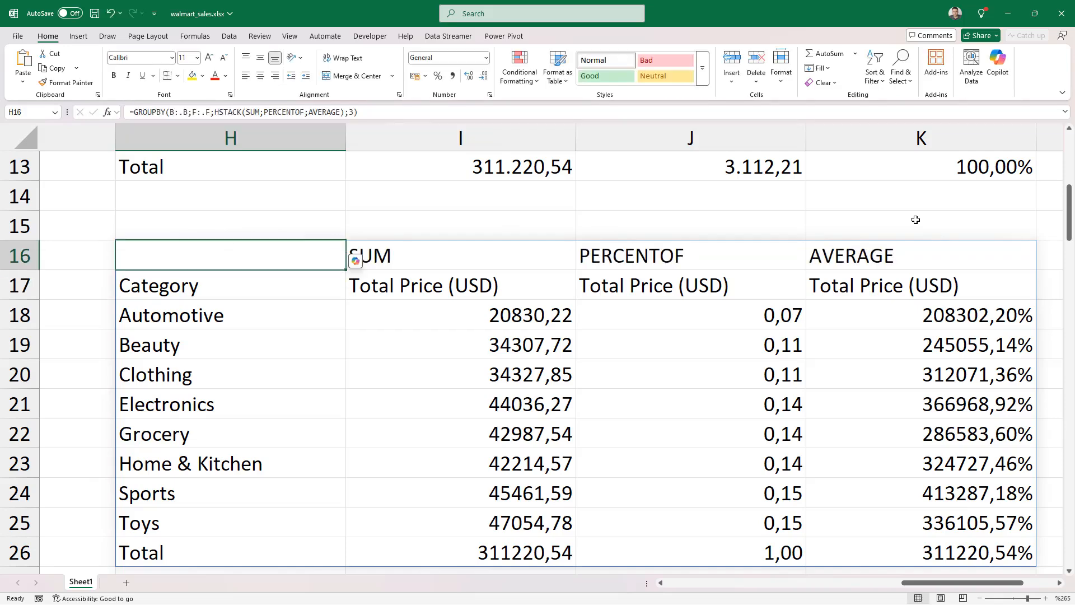
Clear the GROUPBY and HSTACK formula from H16
{"action": "key", "text": "Delete"}
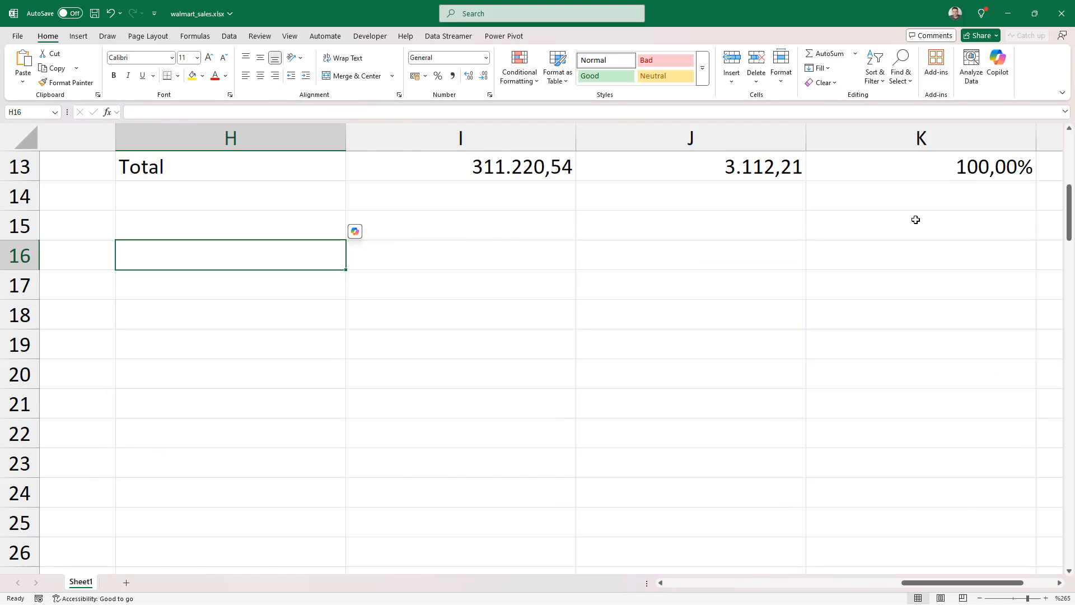
{"action": "scroll", "coordinate": [739, 293], "scroll_direction": "down", "scroll_amount": 9, "text": "ctrl"}
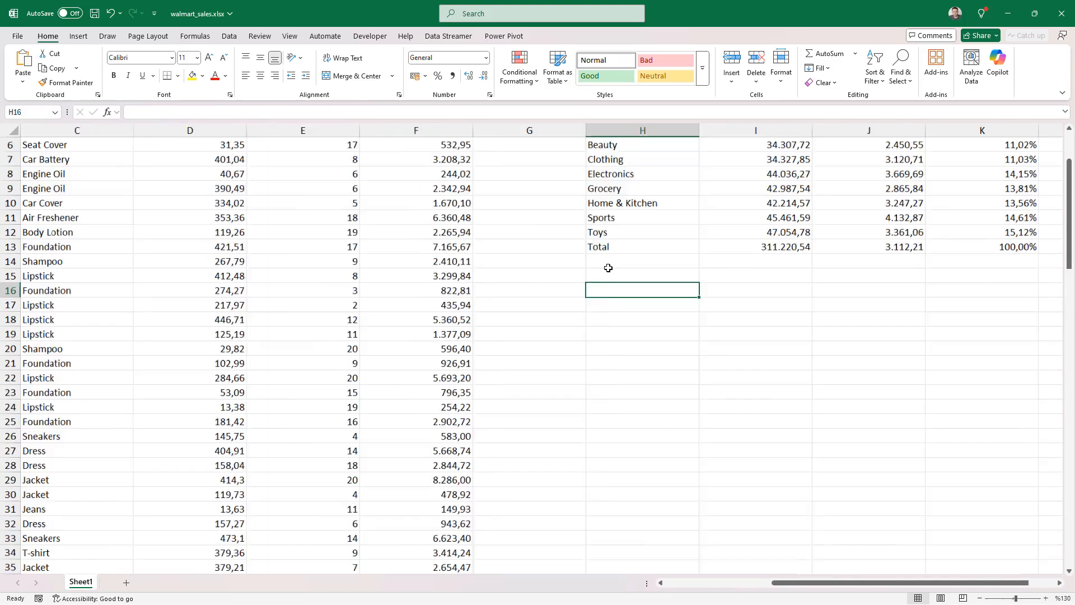
{"action": "scroll", "coordinate": [608, 268], "scroll_direction": "down", "scroll_amount": 1, "text": "ctrl"}
{"action": "scroll", "coordinate": [612, 267], "scroll_direction": "up", "scroll_amount": 2}
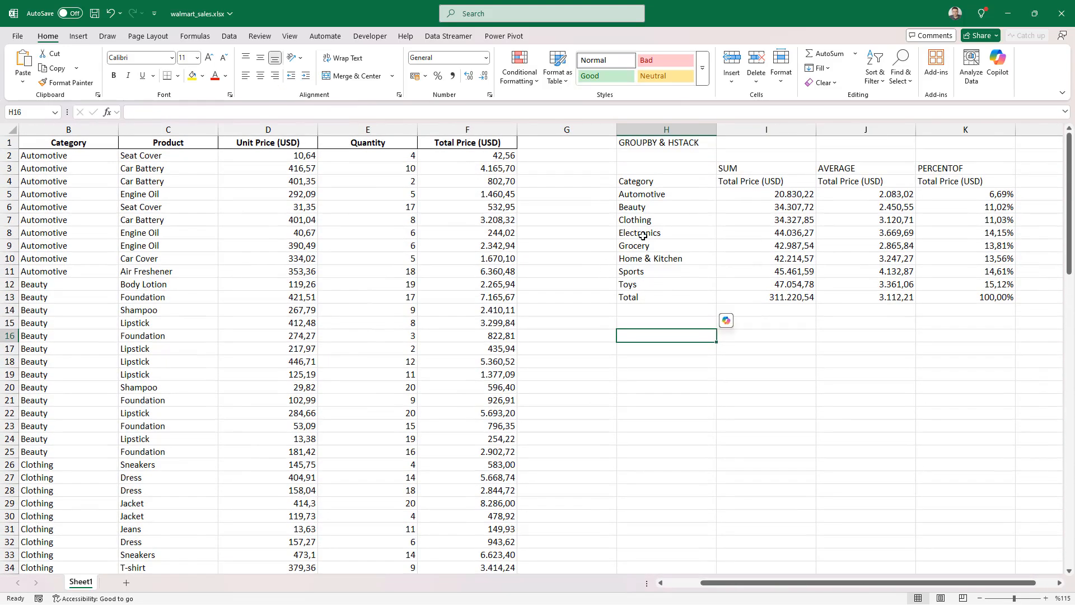
Enter =GROUPBY(B:B;F:F;SUM) in H16 to sum Total Price by Category, and check the blank-category row above Total
{"action": "type", "text": "=gr"}
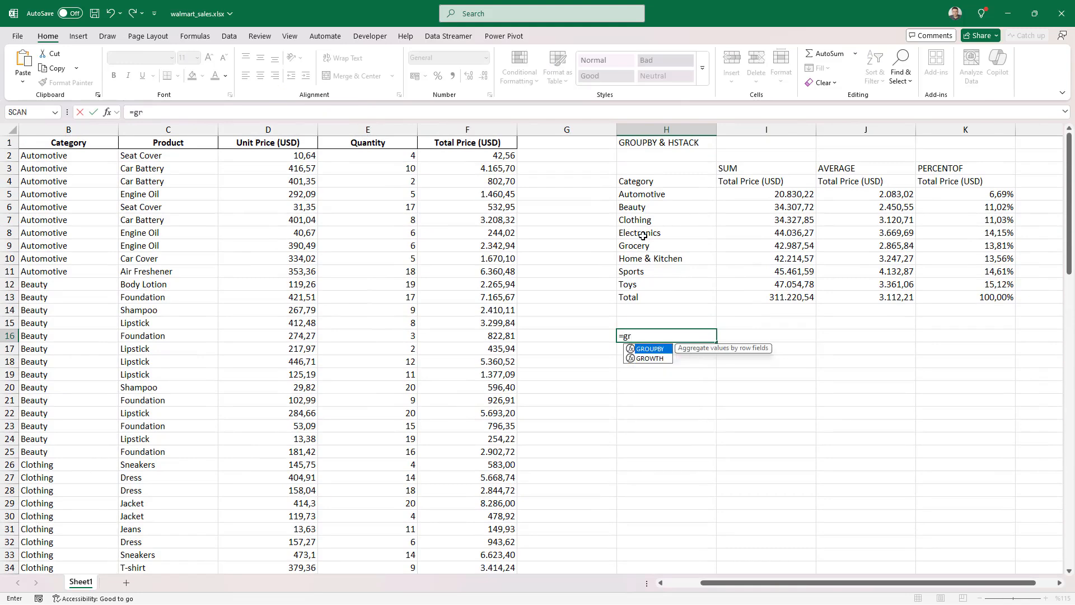
{"action": "key", "text": "Tab"}
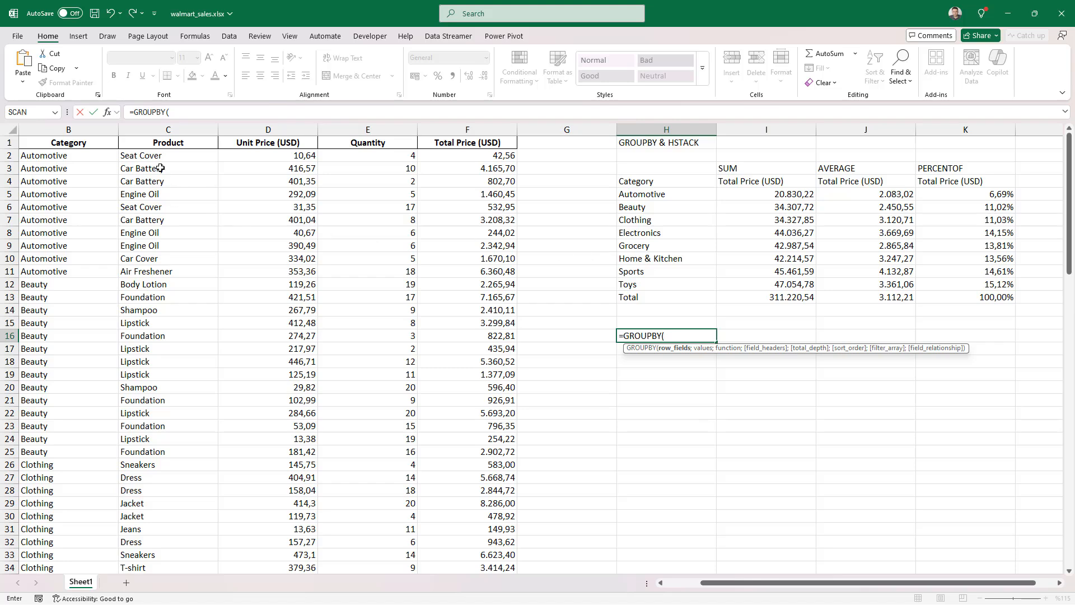
{"action": "left_click", "coordinate": [156, 130]}
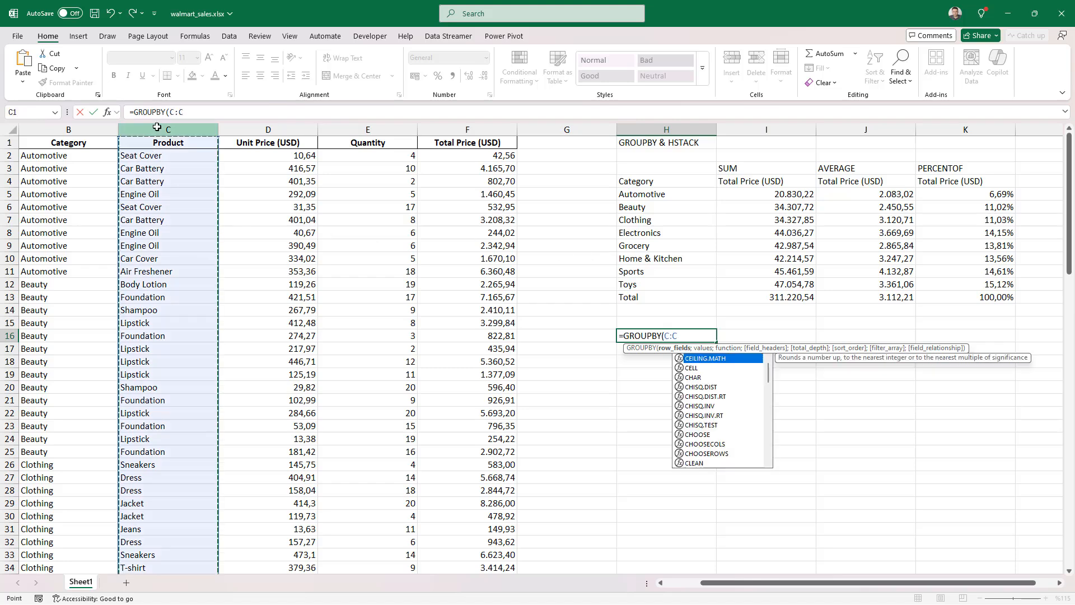
{"action": "left_click", "coordinate": [105, 130]}
{"action": "type", "text": ";"}
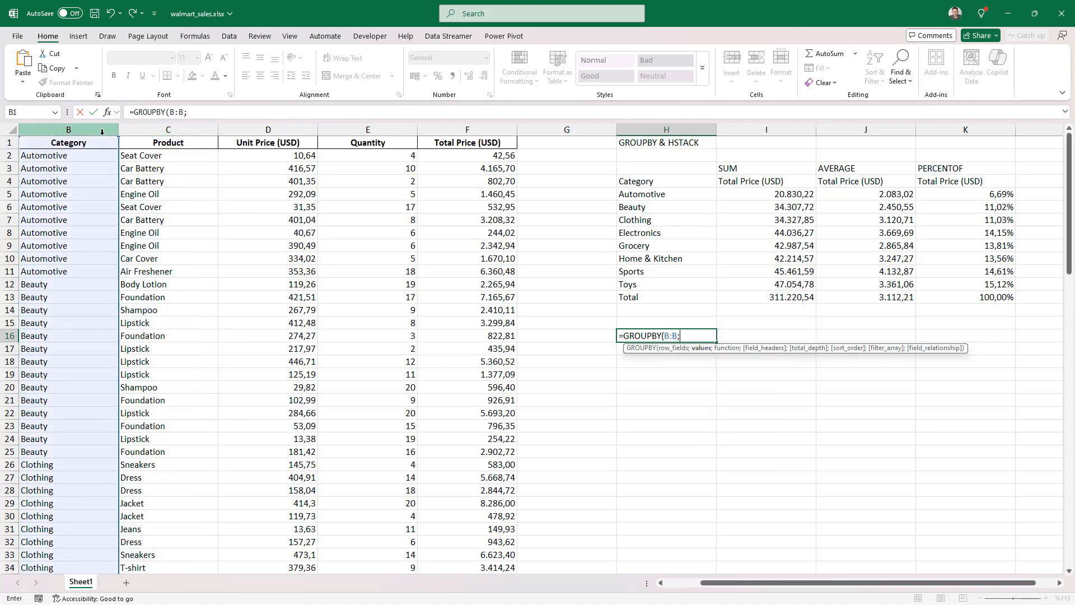
{"action": "left_click", "coordinate": [446, 127]}
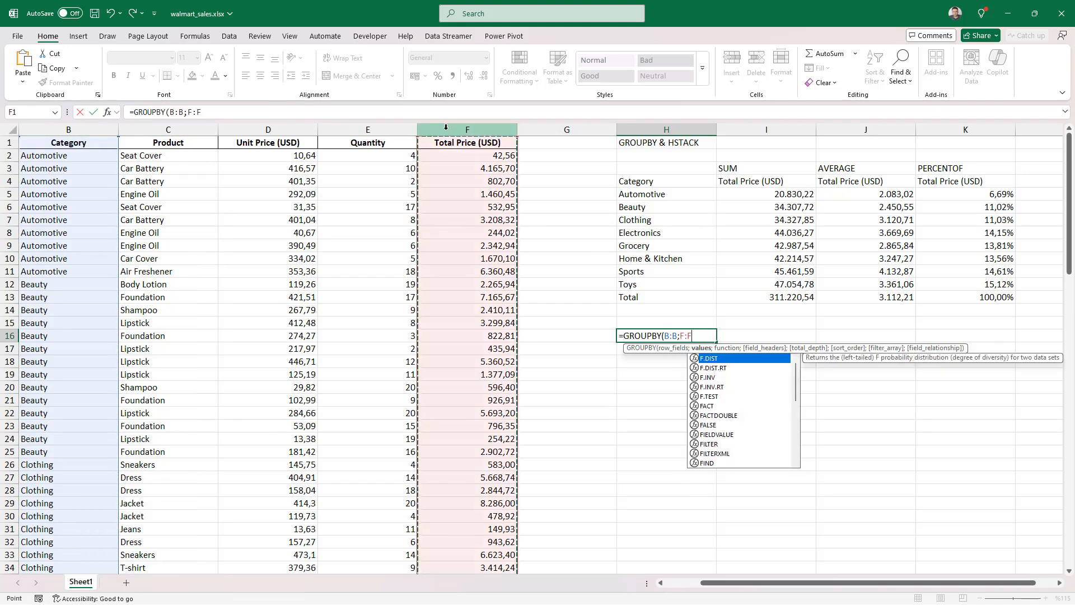
{"action": "type", "text": ";"}
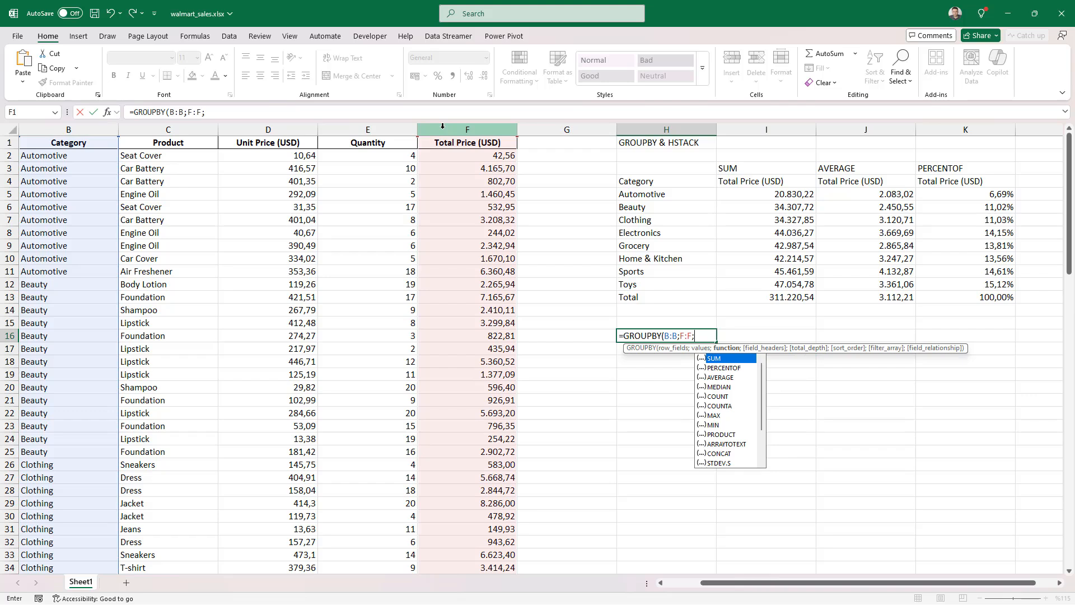
{"action": "type", "text": "sum"}
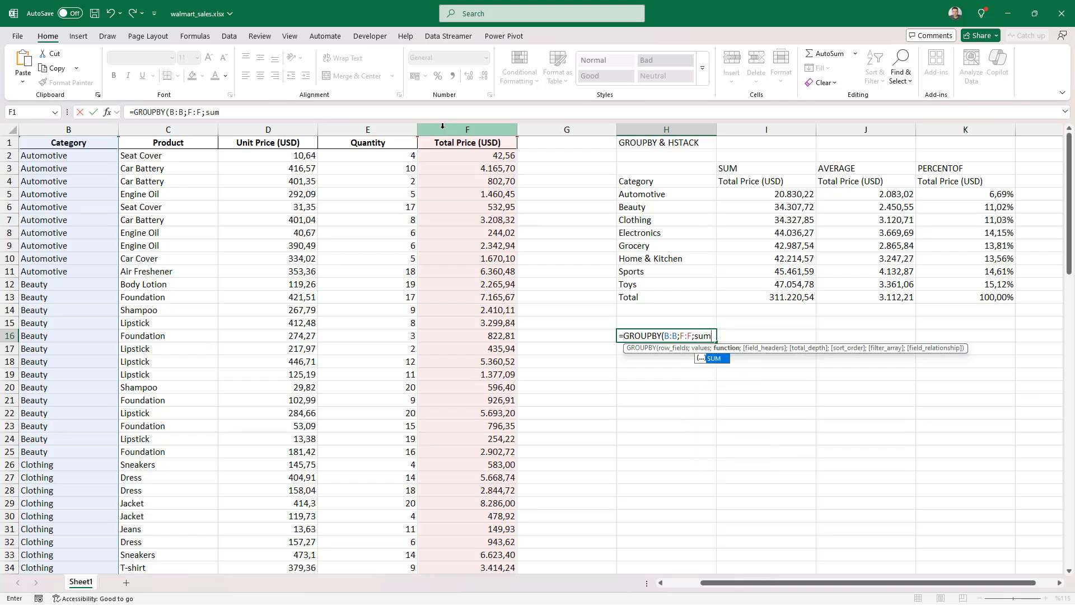
{"action": "key", "text": "Return"}
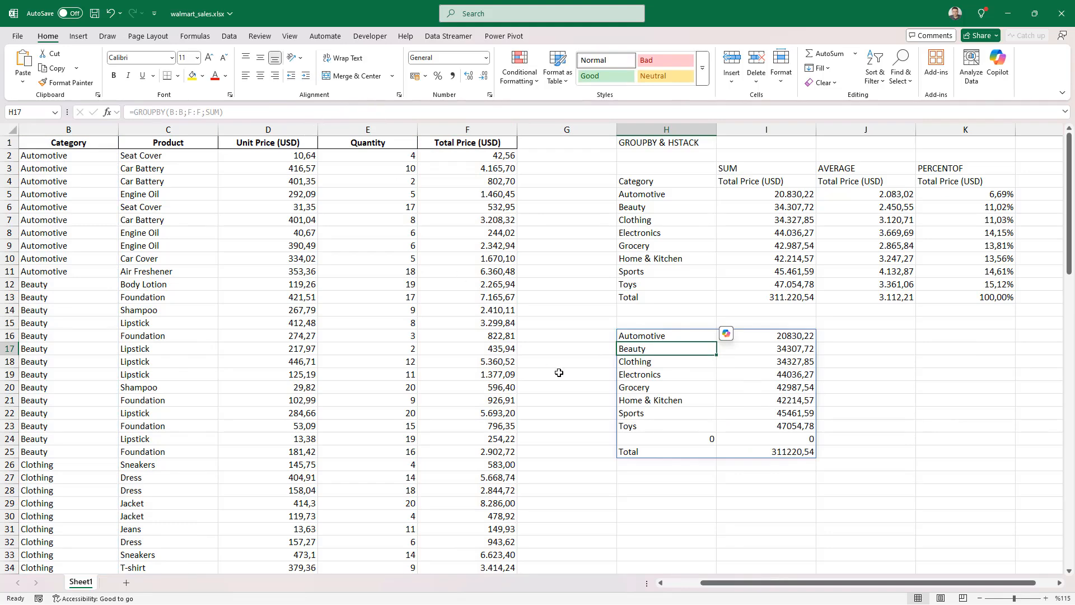
{"action": "left_click", "coordinate": [697, 438]}
{"action": "left_click", "coordinate": [760, 433]}
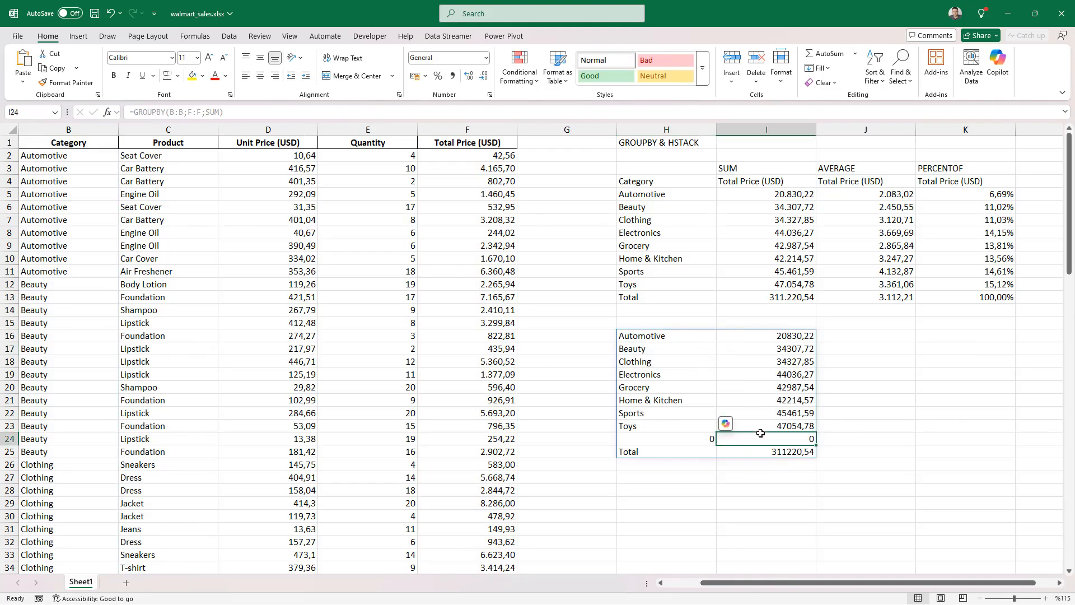
Change the H16 GROUPBY references to the trimmed full-column ranges B:.B and F:.F to drop the blank-category row
{"action": "left_click", "coordinate": [646, 334]}
{"action": "double_click", "coordinate": [646, 334]}
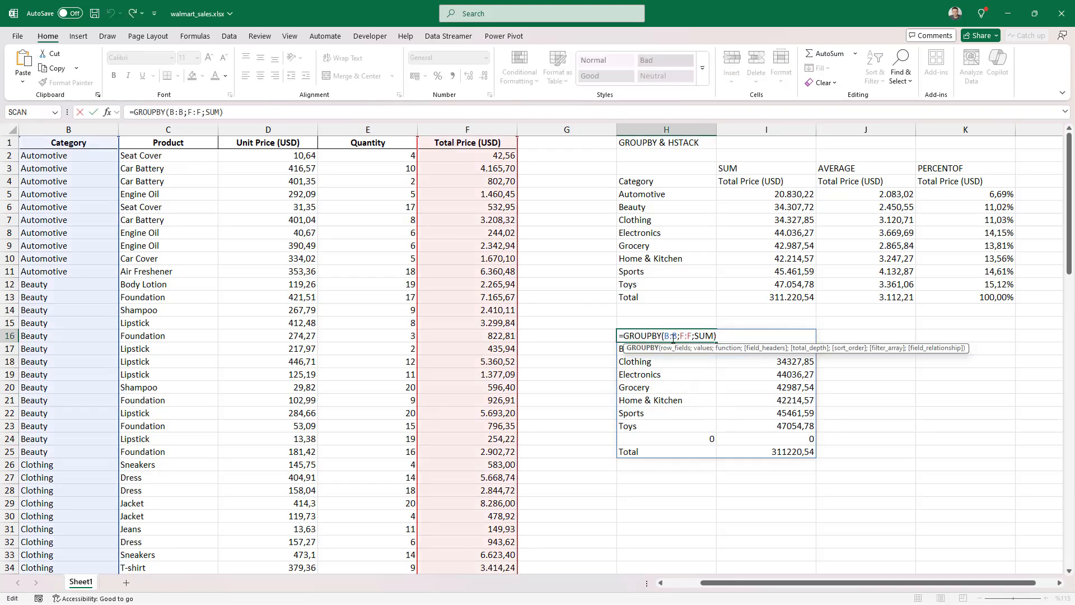
{"action": "left_click", "coordinate": [673, 339]}
{"action": "type", "text": "."}
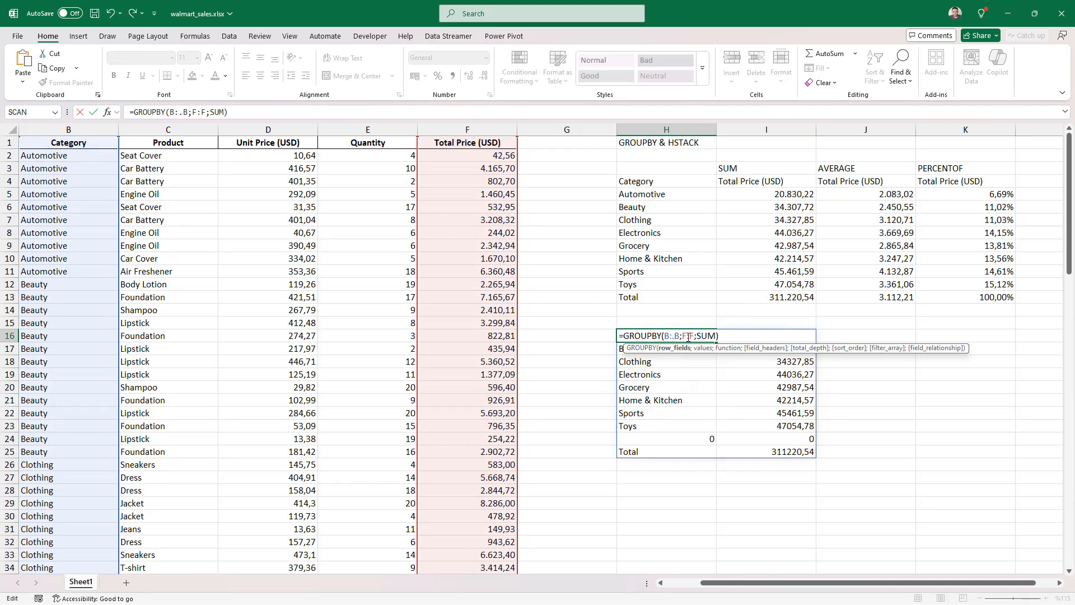
{"action": "left_click", "coordinate": [688, 336]}
{"action": "type", "text": "."}
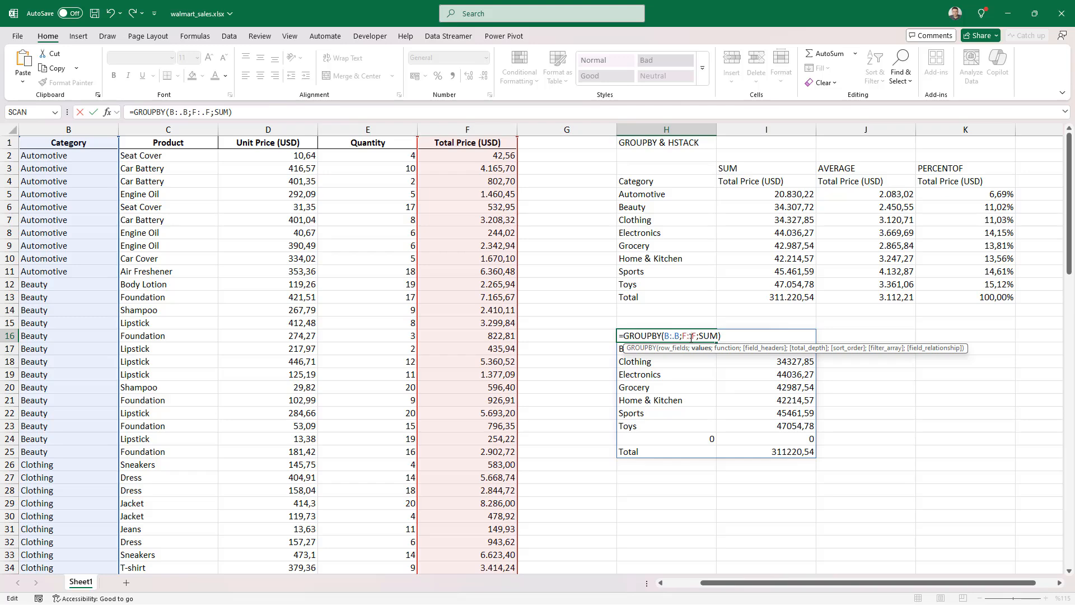
{"action": "key", "text": "Return"}
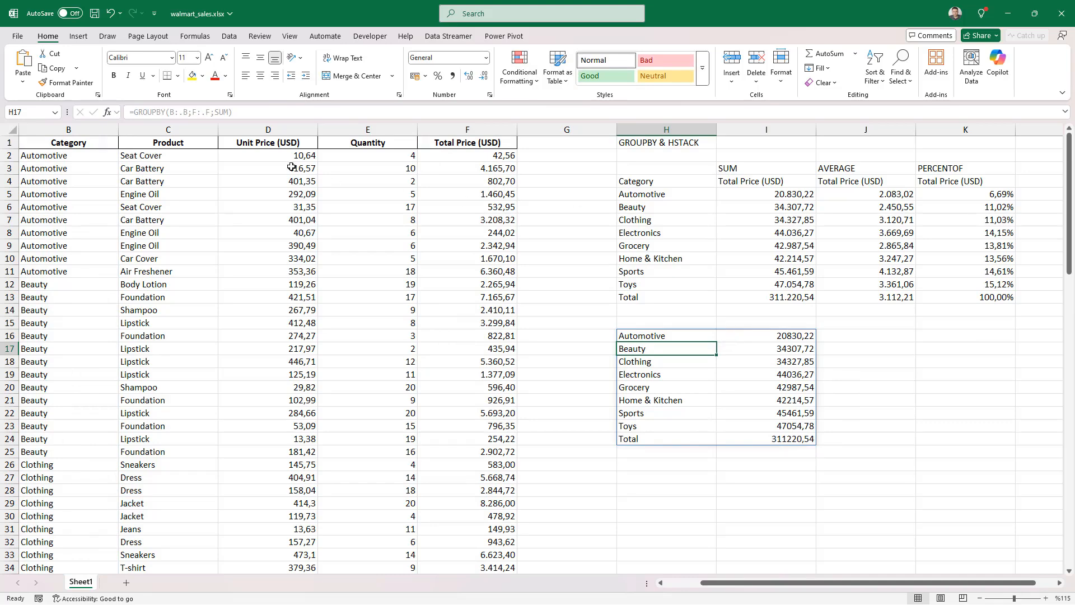
Add the field_headers argument 3 (Yes and show) after SUM in the H16 GROUPBY formula
{"action": "double_click", "coordinate": [668, 336]}
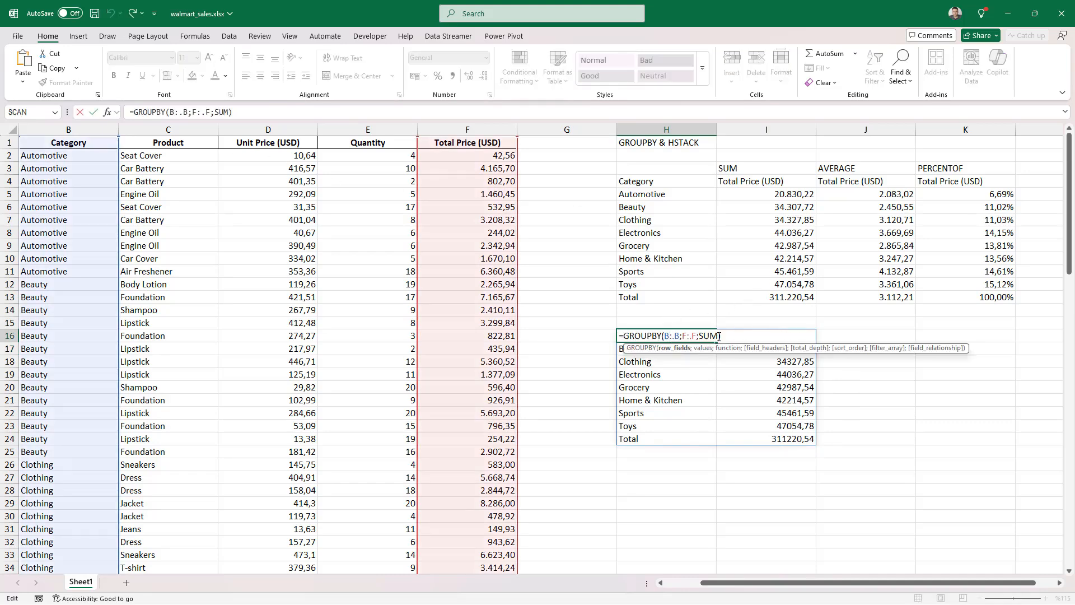
{"action": "left_click", "coordinate": [719, 336]}
{"action": "type", "text": ";"}
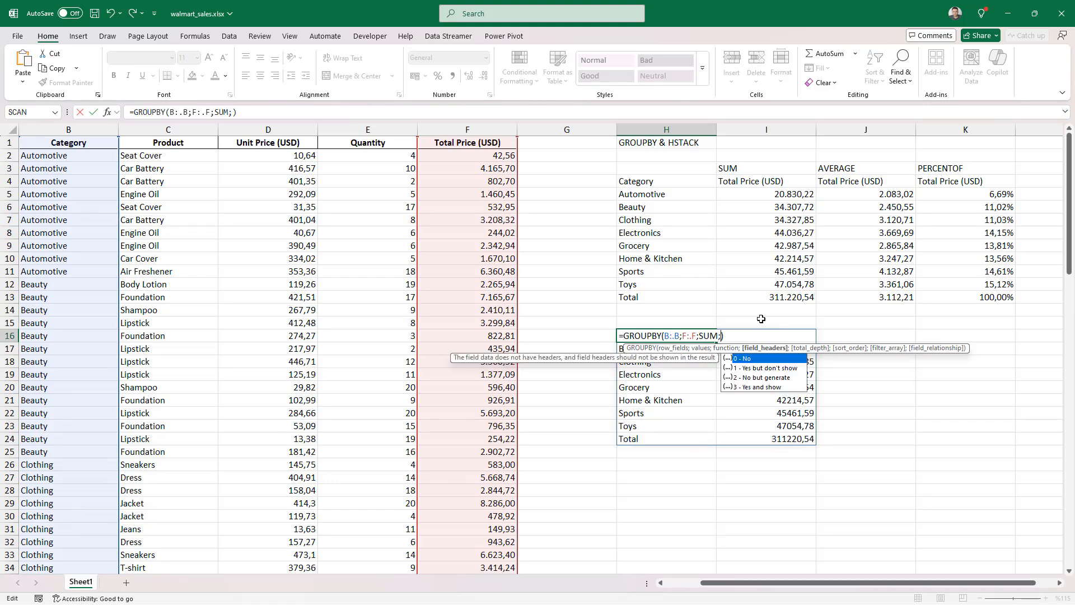
{"action": "key", "text": "Down"}
{"action": "key", "text": "Down"}
{"action": "key", "text": "Down"}
{"action": "key", "text": "Tab"}
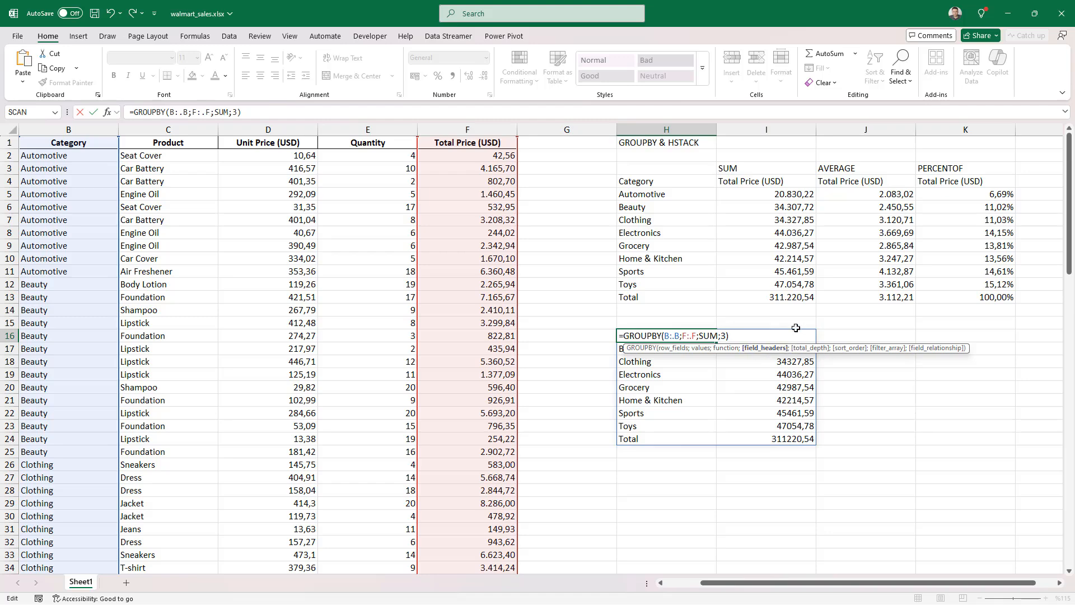
{"action": "key", "text": "Return"}
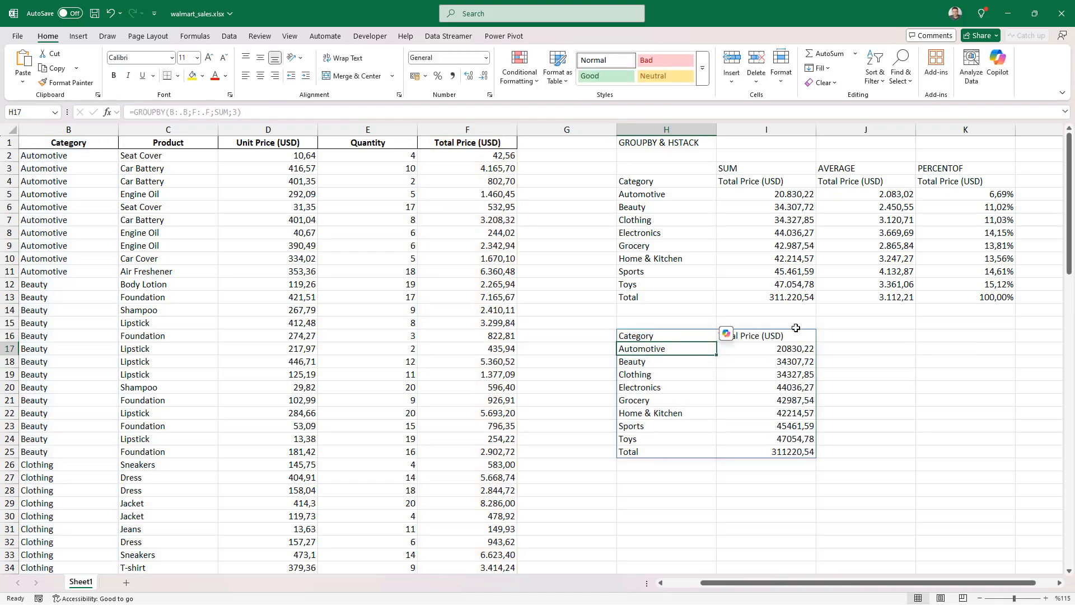
{"action": "key", "text": "Up"}
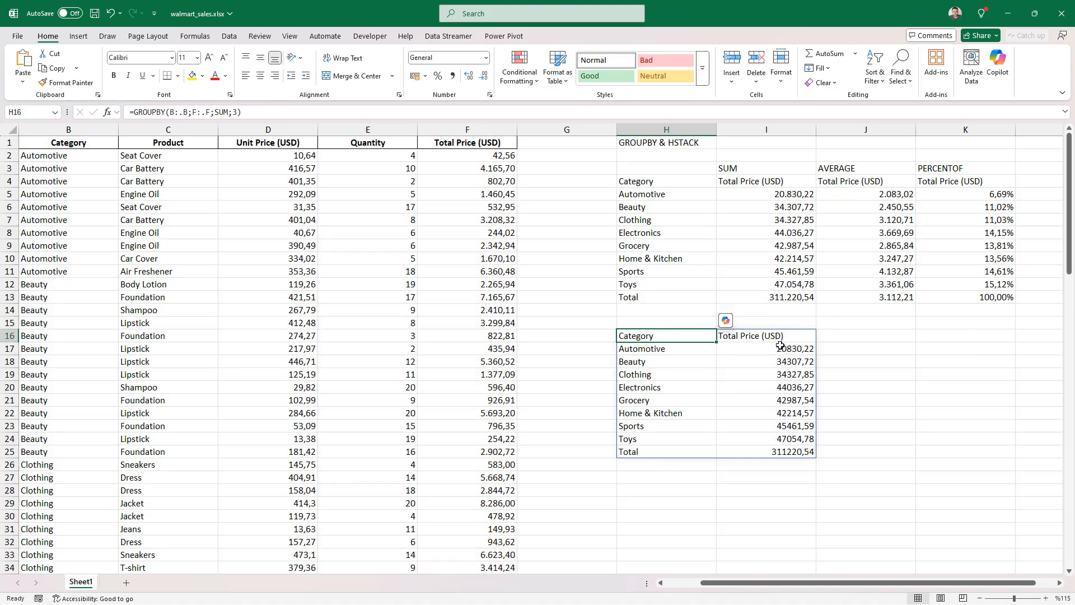
{"action": "left_click_drag", "start_coordinate": [780, 346], "coordinate": [823, 413]}
{"action": "left_click_drag", "start_coordinate": [860, 218], "coordinate": [875, 283]}
{"action": "left_click_drag", "start_coordinate": [970, 232], "coordinate": [890, 270]}
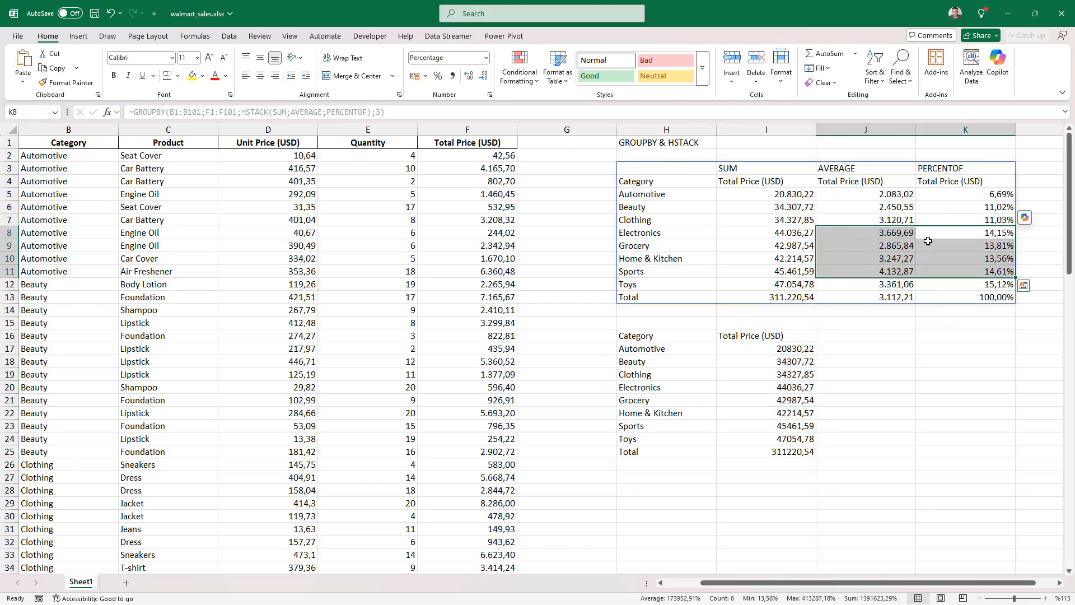
{"action": "left_click", "coordinate": [977, 249]}
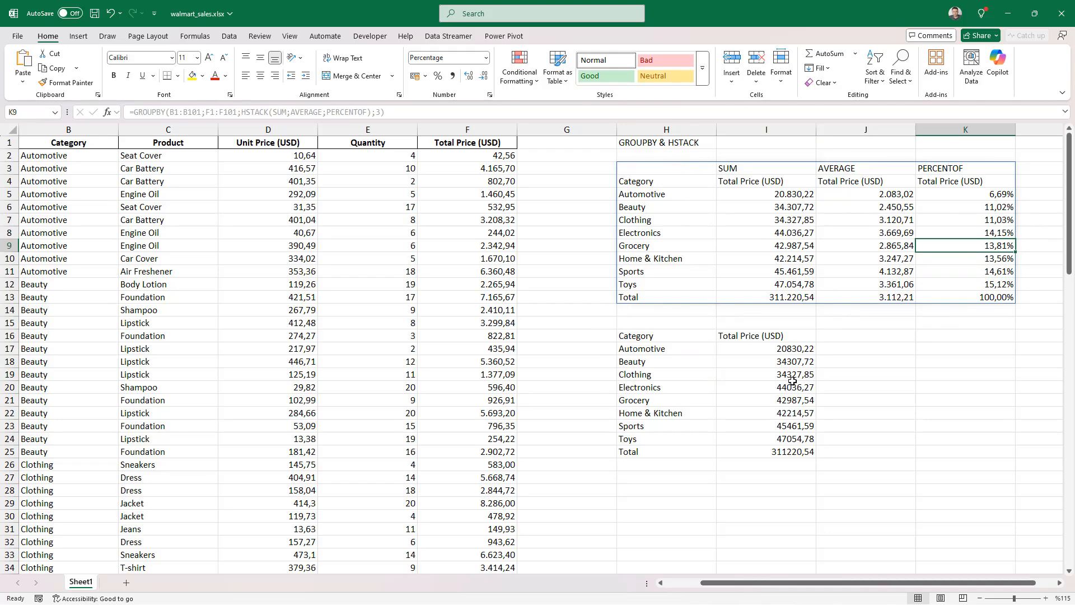
{"action": "double_click", "coordinate": [654, 335]}
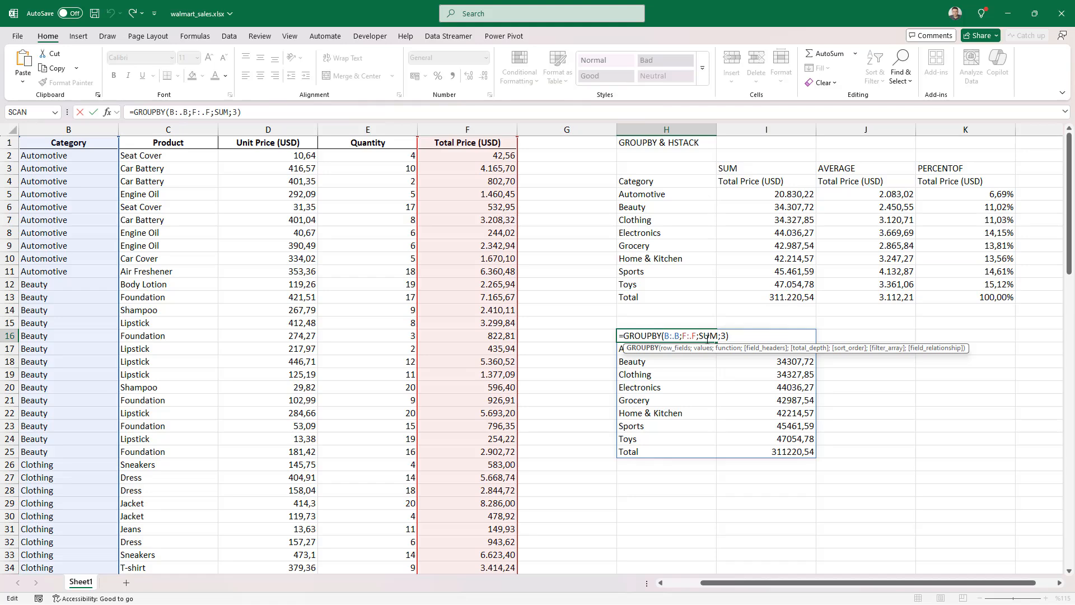
{"action": "left_click", "coordinate": [703, 336]}
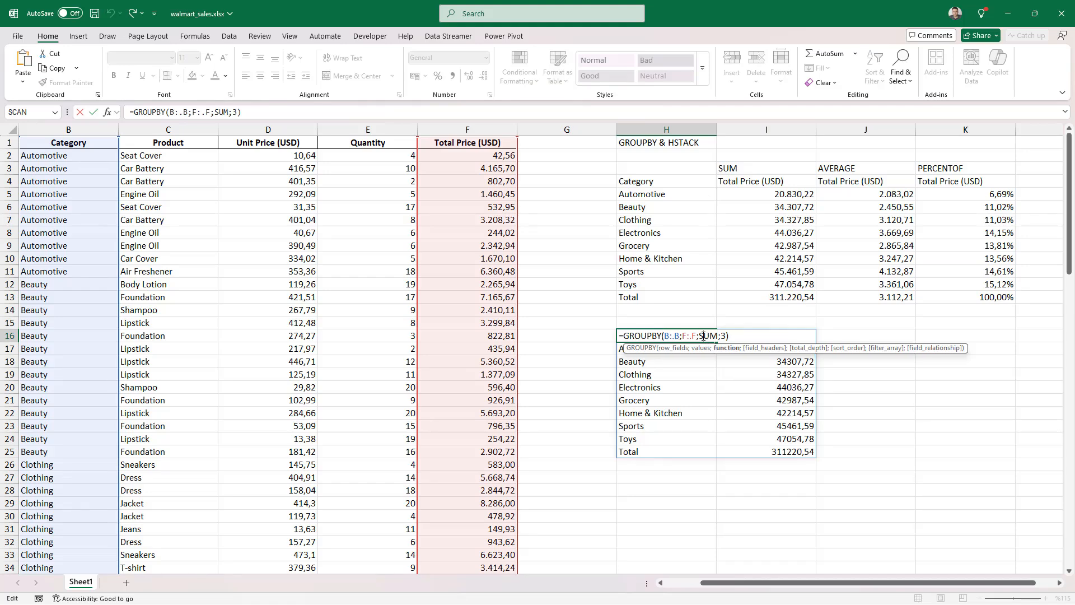
{"action": "key", "text": "Return"}
Start an HSTACK formula in J17 with sum and AVERAGE, without parentheses, as its first two arrays
{"action": "left_click", "coordinate": [878, 348]}
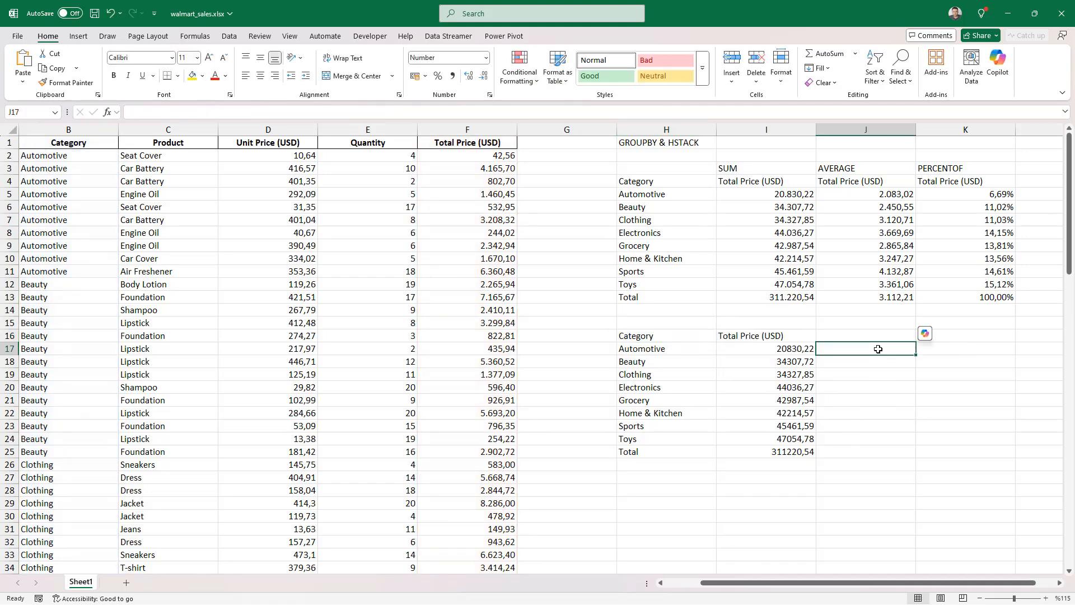
{"action": "type", "text": "=hs"}
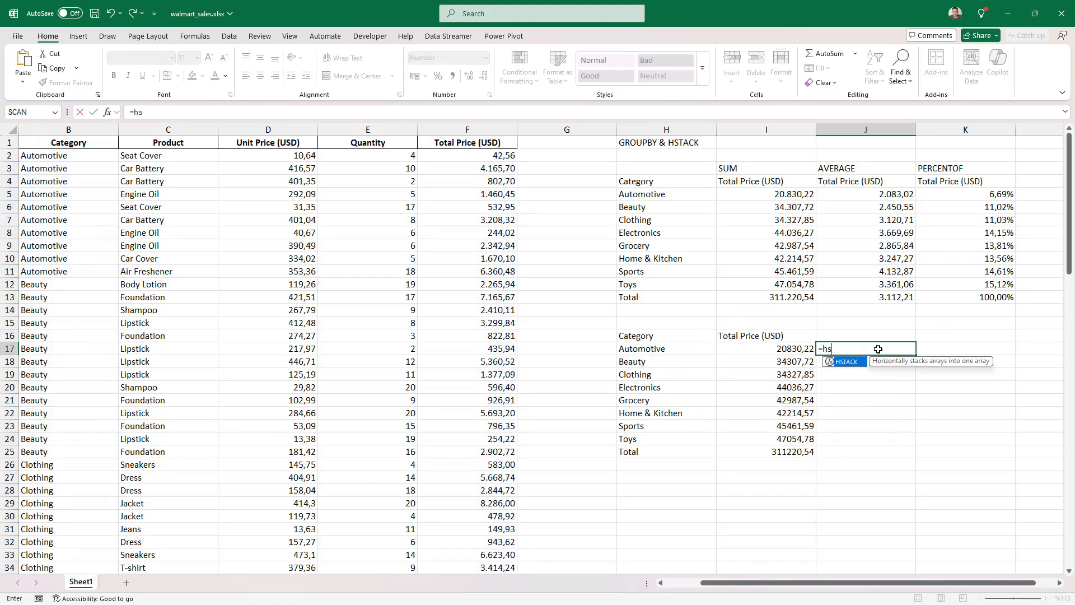
{"action": "key", "text": "Tab"}
{"action": "type", "text": "sum"}
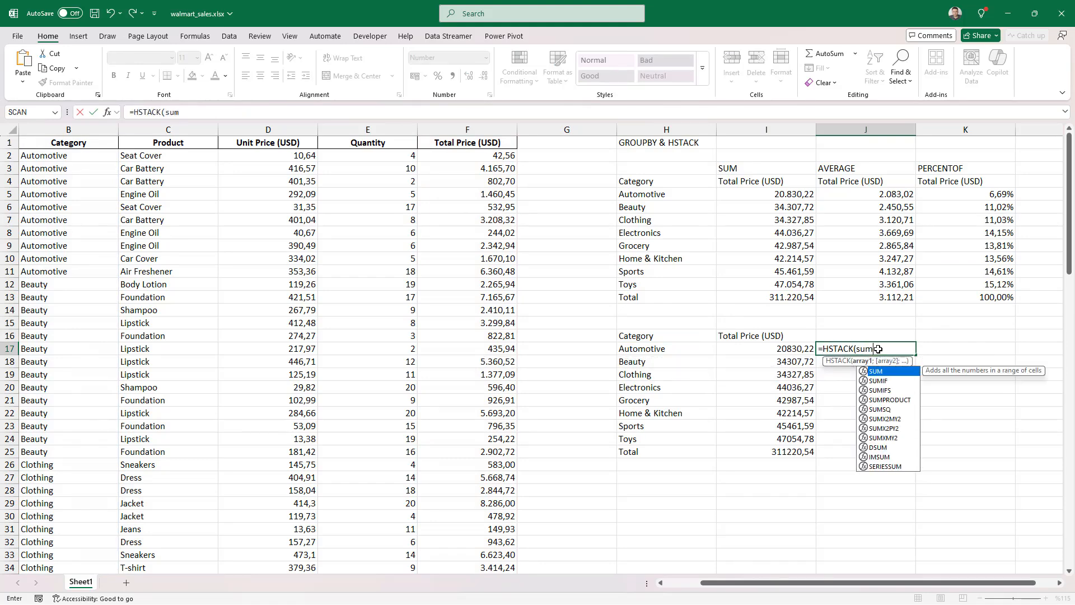
{"action": "type", "text": ";"}
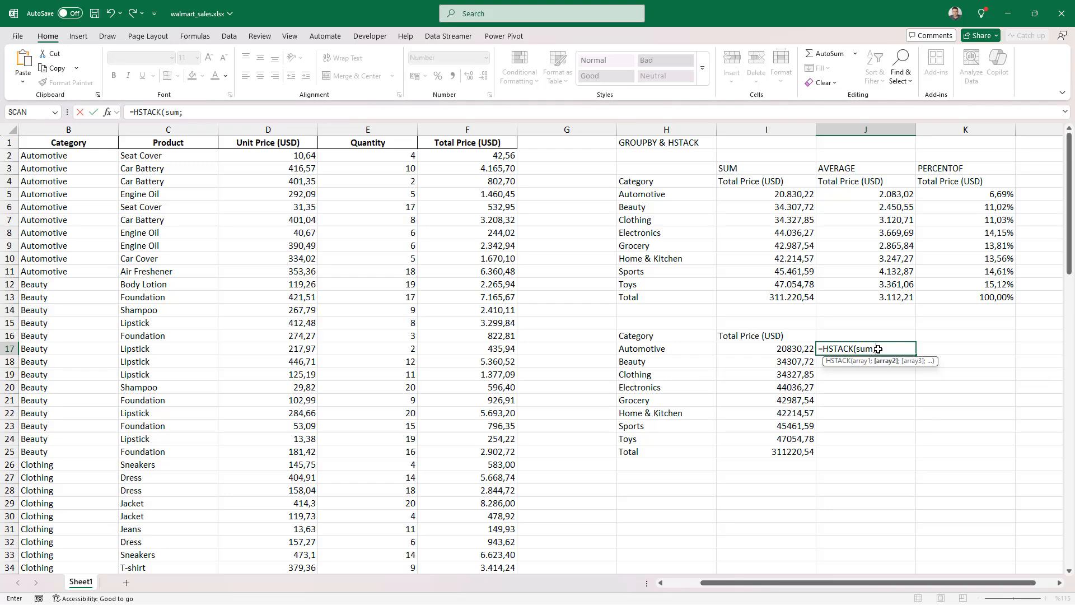
{"action": "type", "text": "av"}
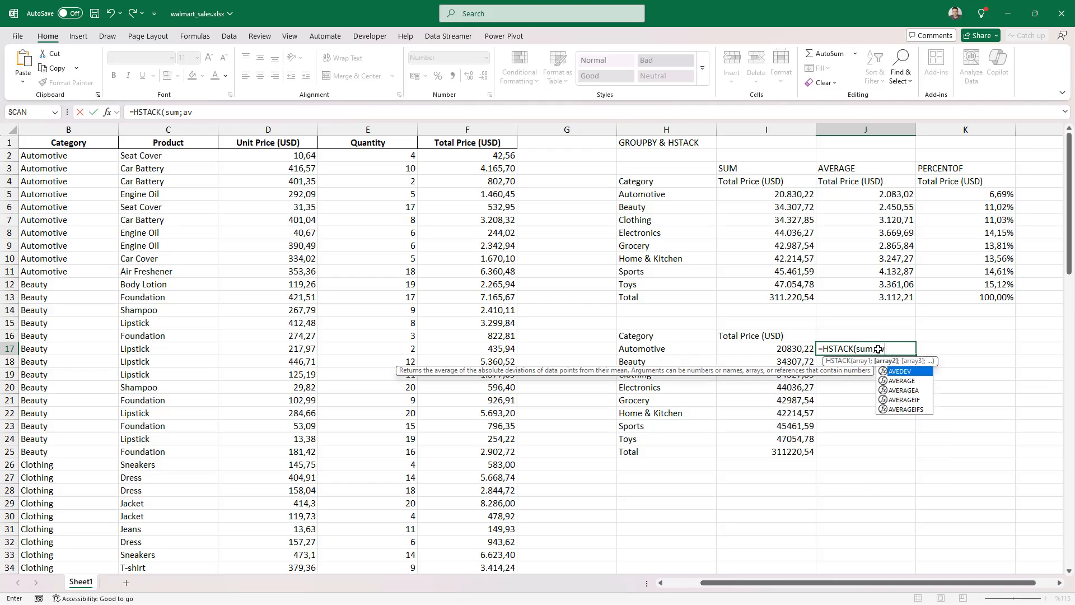
{"action": "key", "text": "Down"}
{"action": "key", "text": "Down"}
{"action": "key", "text": "Up"}
{"action": "key", "text": "Tab"}
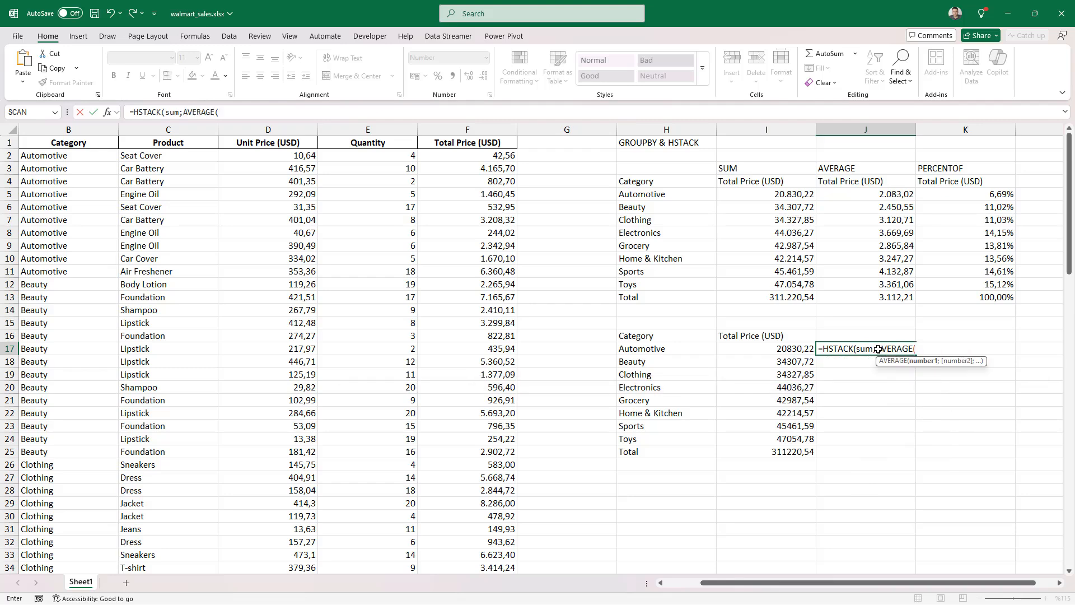
{"action": "key", "text": "BackSpace"}
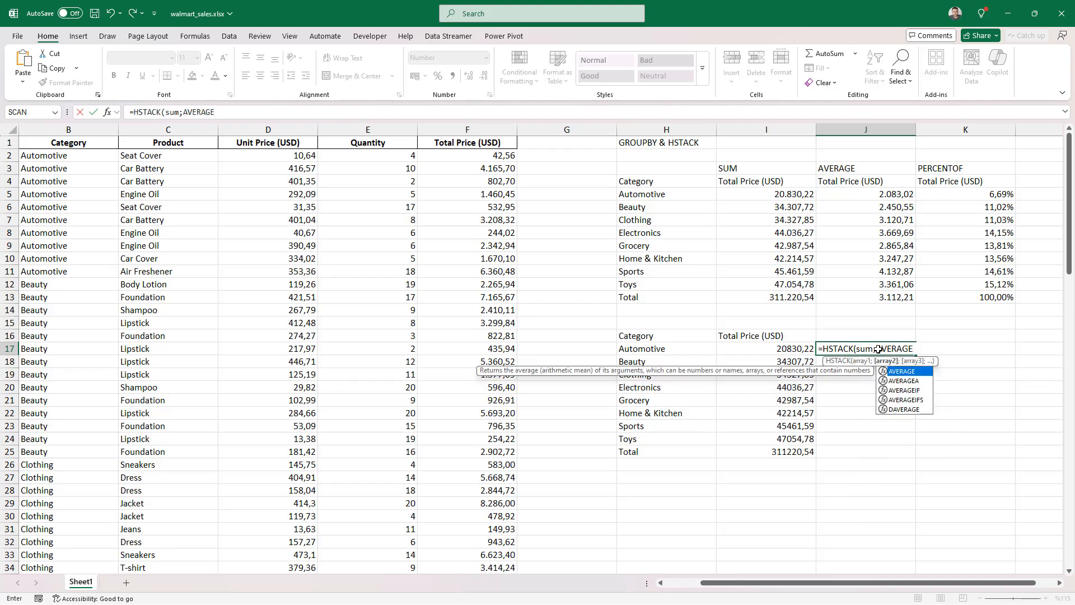
Complete the J17 call with PERCENTOF, copy HSTACK(sum;AVERAGE;PERCENTOF) without the equals sign, and discard the cell entry
{"action": "type", "text": ";per"}
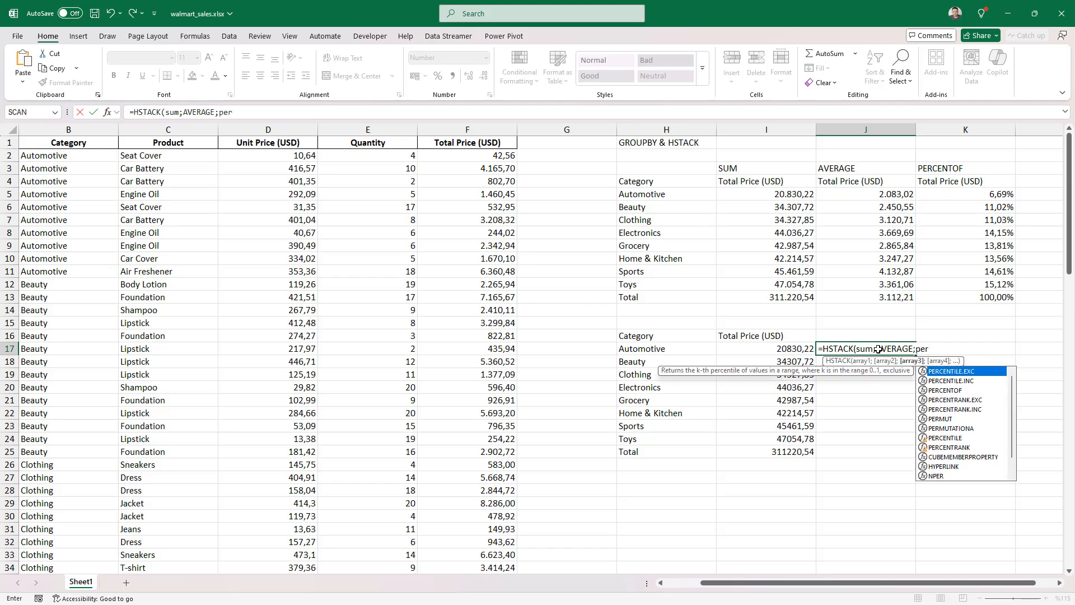
{"action": "key", "text": "Down"}
{"action": "key", "text": "Down"}
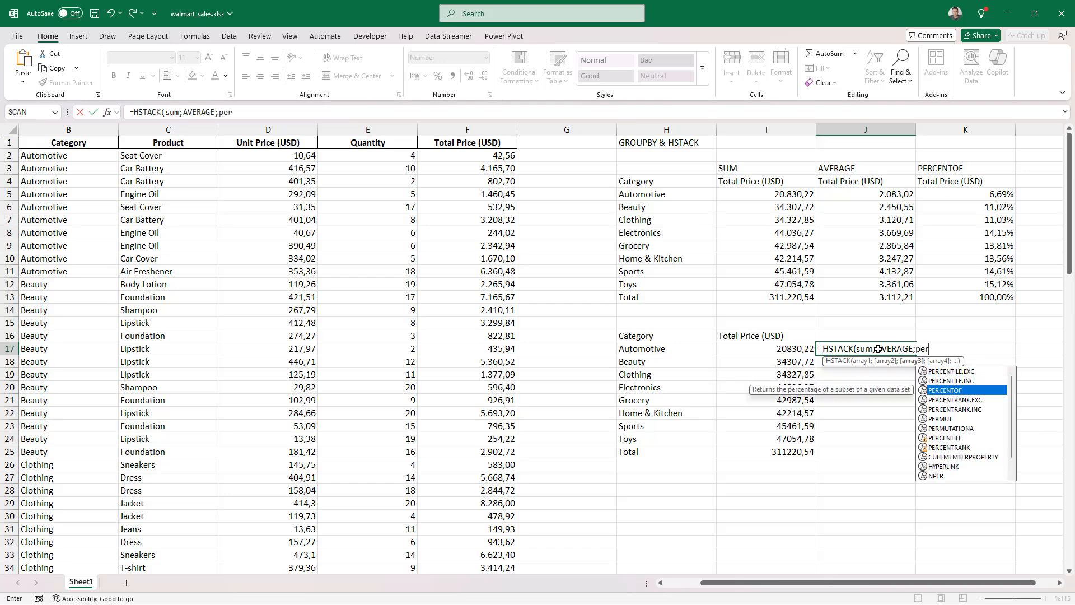
{"action": "key", "text": "Tab"}
{"action": "key", "text": "BackSpace"}
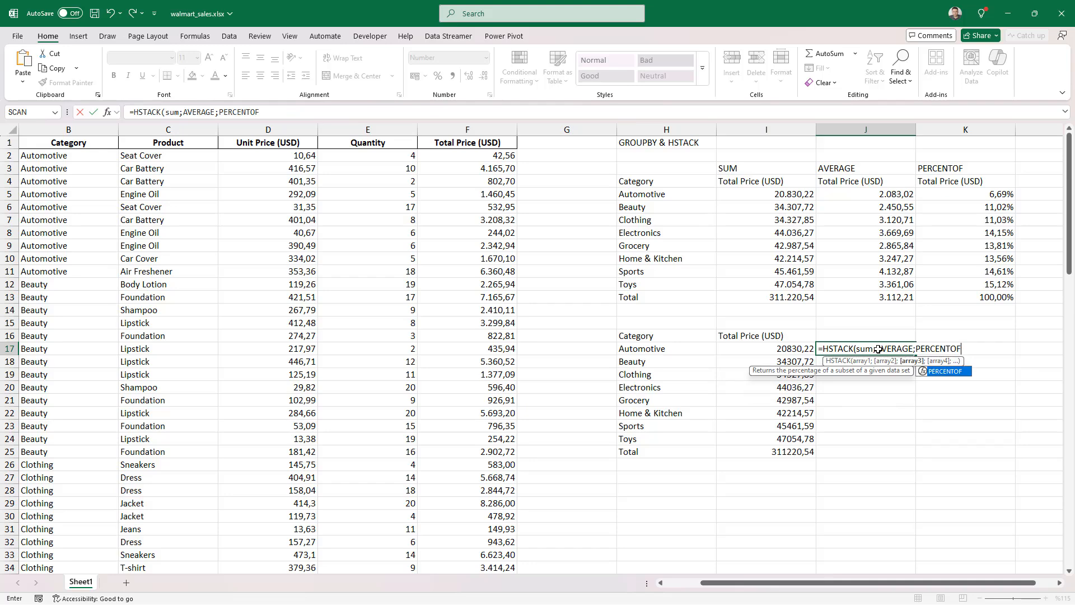
{"action": "type", "text": ")"}
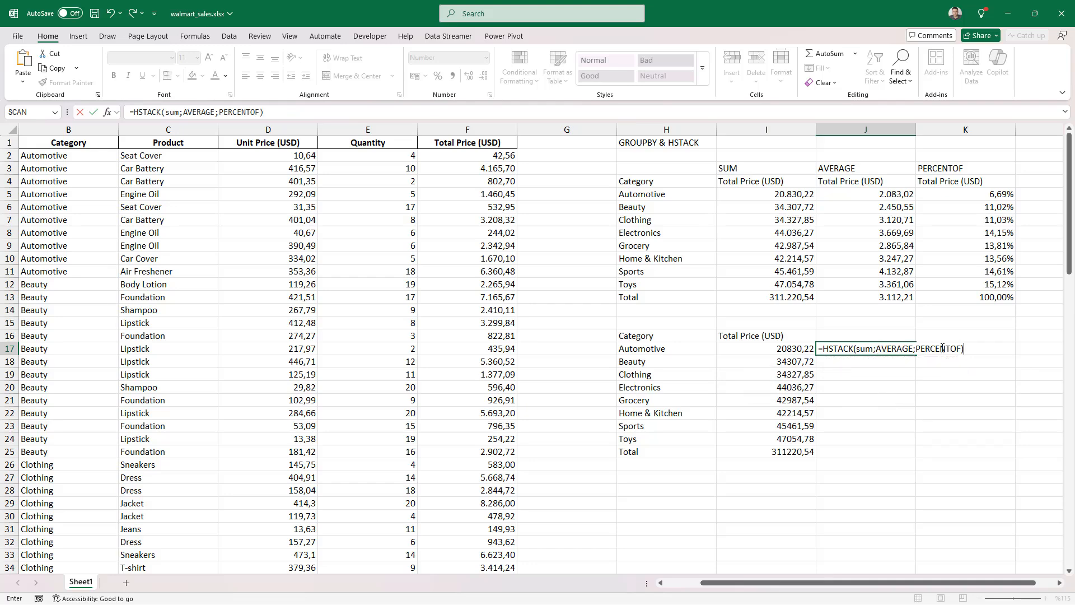
{"action": "left_click_drag", "start_coordinate": [970, 352], "coordinate": [822, 349]}
{"action": "key", "text": "ctrl+c"}
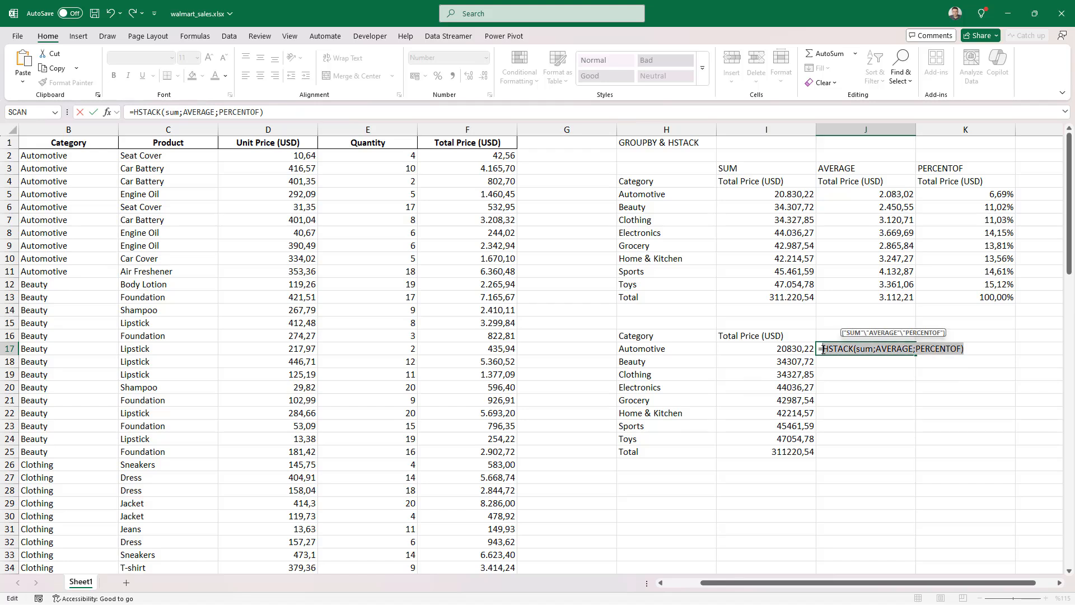
{"action": "key", "text": "Escape"}
Replace SUM in the H16 GROUPBY formula with the copied HSTACK(sum;AVERAGE;PERCENTOF) and commit it
{"action": "double_click", "coordinate": [640, 338]}
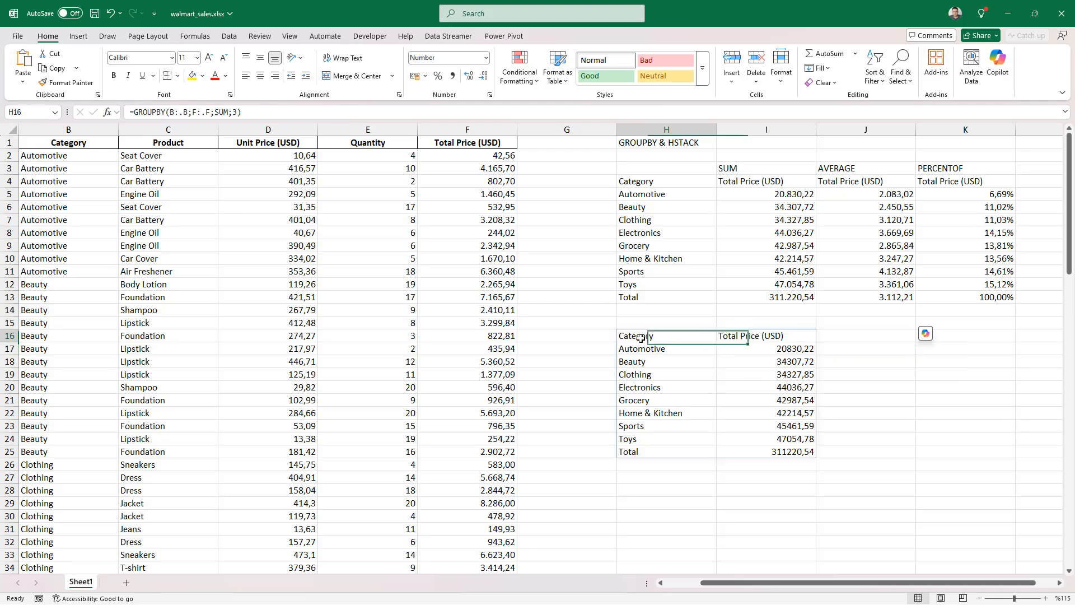
{"action": "left_click", "coordinate": [711, 335]}
{"action": "double_click", "coordinate": [708, 336]}
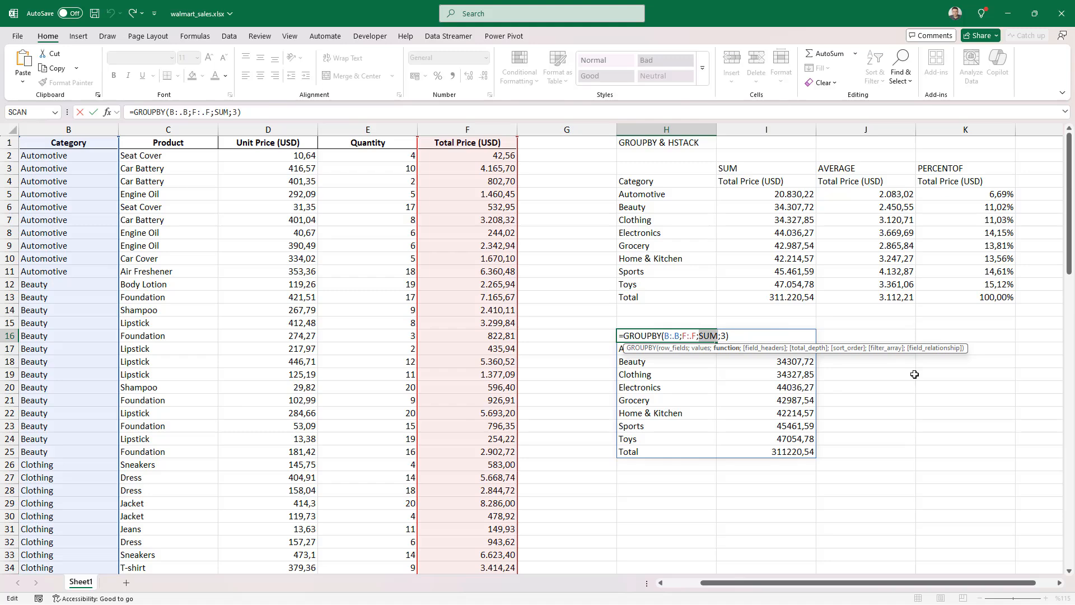
{"action": "key", "text": "ctrl+v"}
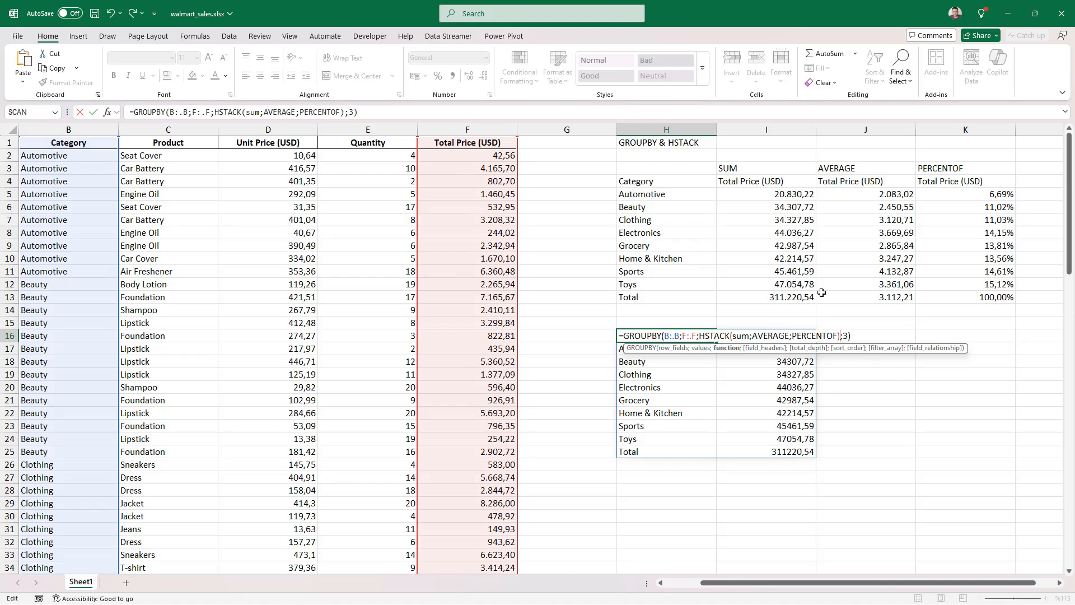
{"action": "key", "text": "Return"}
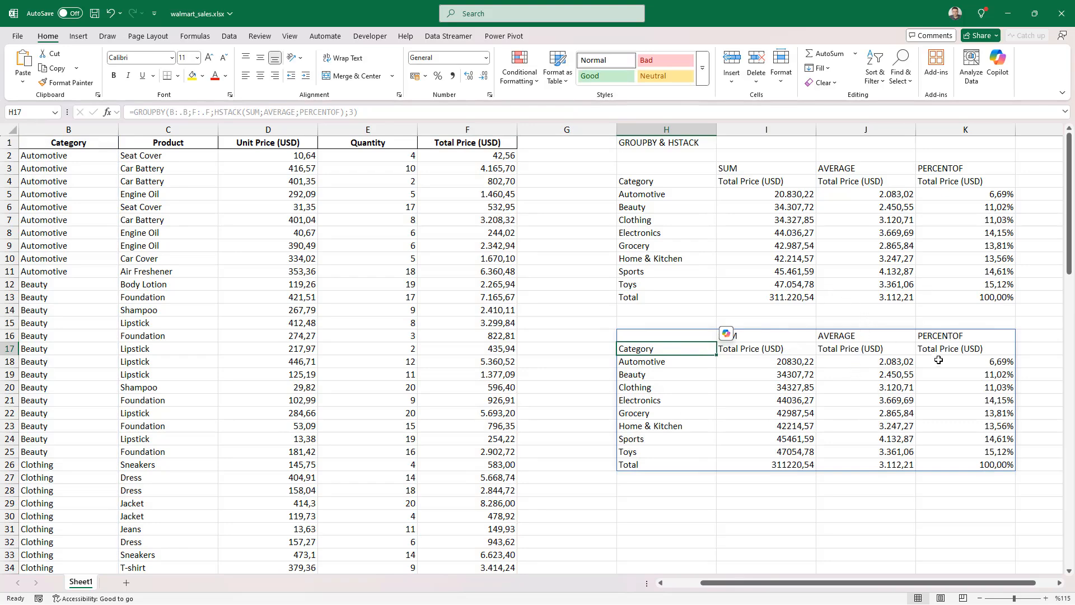
Format I18:J27 as numbers with thousands separators and two decimals, and K18:K28 as Percentage
{"action": "left_click_drag", "start_coordinate": [747, 363], "coordinate": [890, 483]}
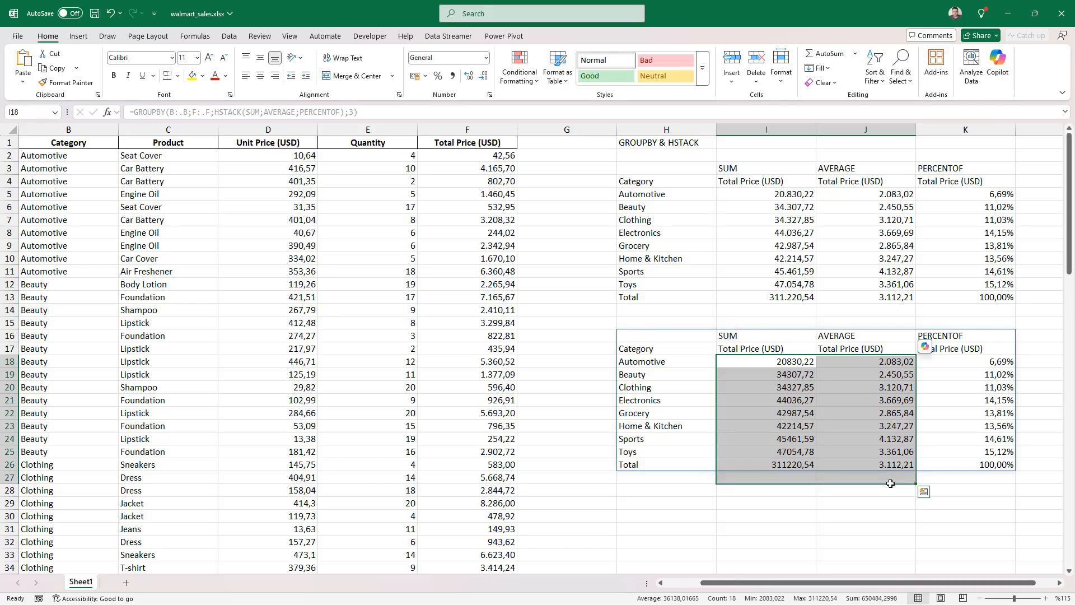
{"action": "key", "text": "ctrl+shift+1"}
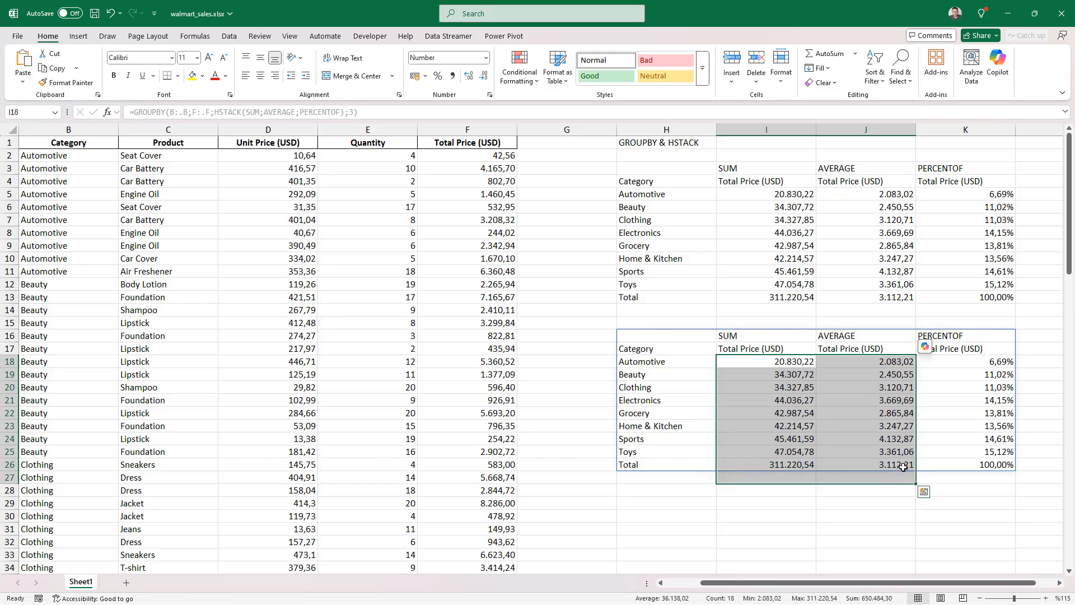
{"action": "left_click_drag", "start_coordinate": [970, 362], "coordinate": [966, 490]}
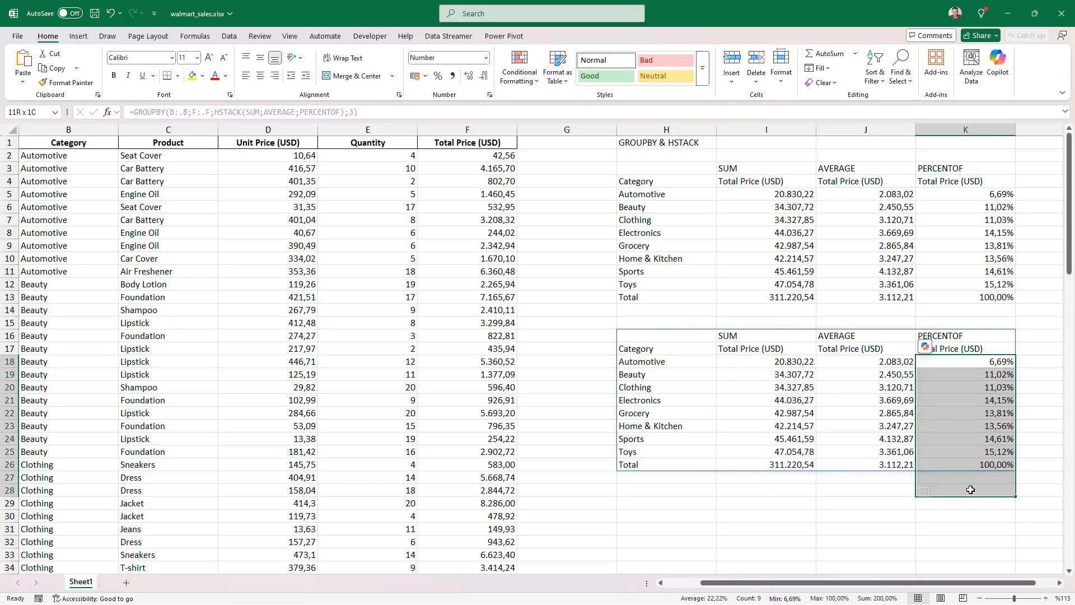
{"action": "left_click", "coordinate": [486, 57]}
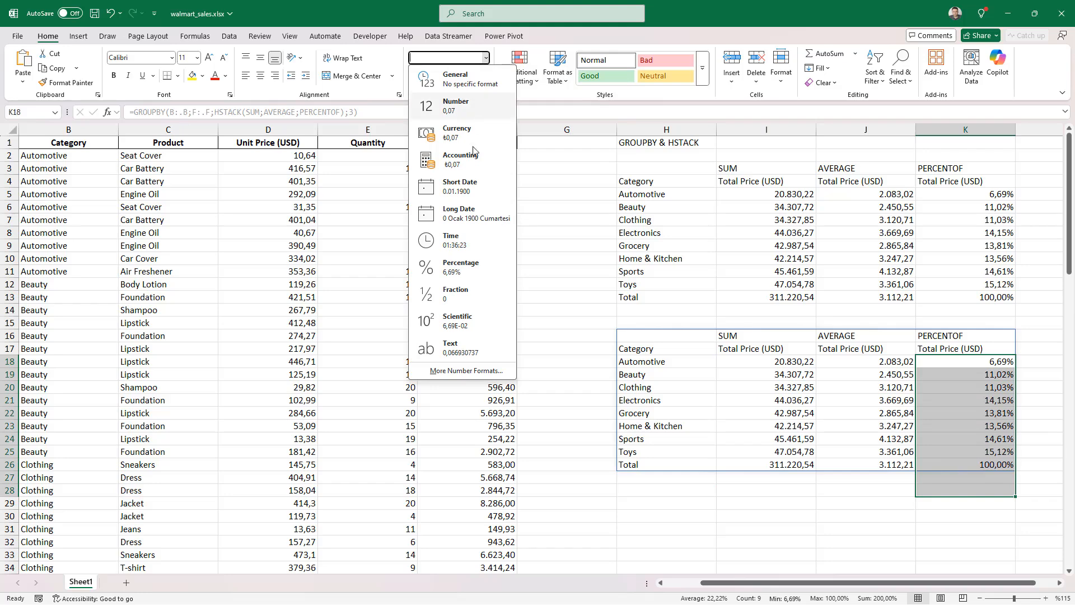
{"action": "left_click", "coordinate": [469, 268]}
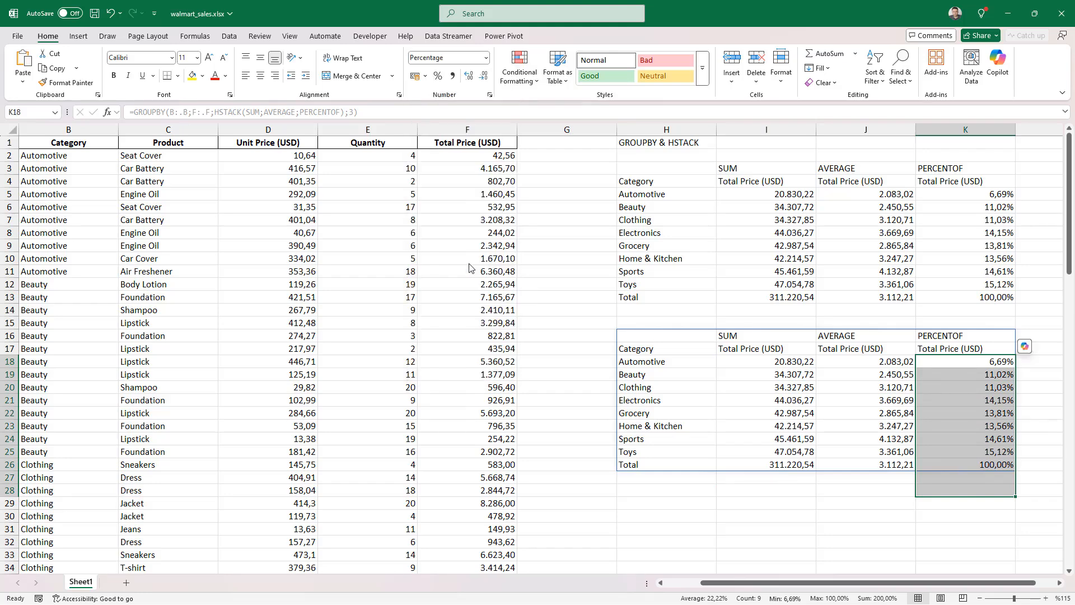
{"action": "left_click", "coordinate": [869, 375]}
Compare the original GROUPBY and HSTACK summary with the rebuilt one starting at H16, including their formulas
{"action": "left_click", "coordinate": [649, 140]}
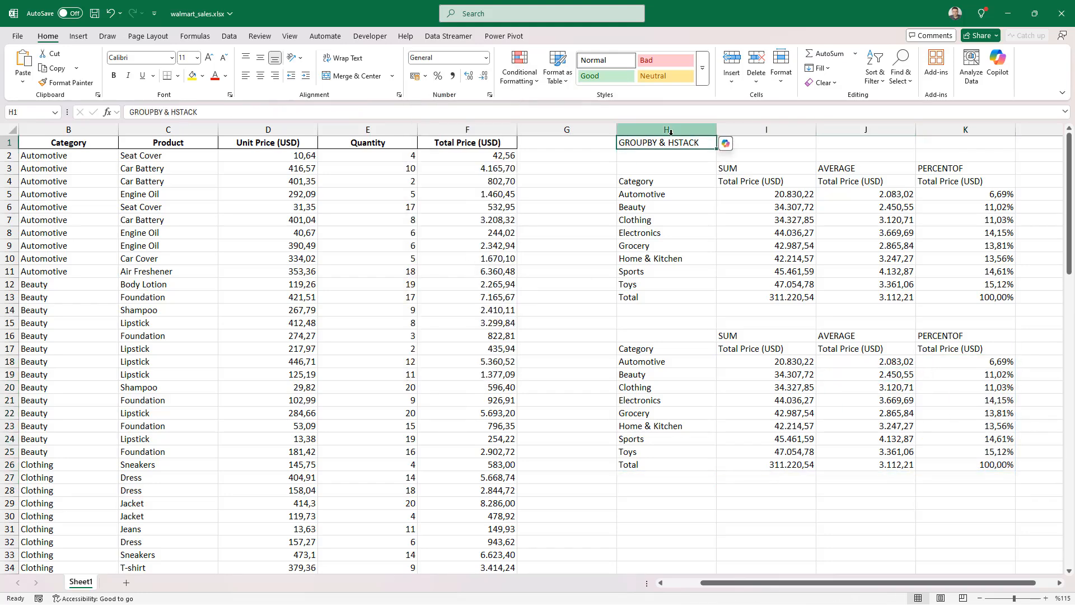
{"action": "left_click", "coordinate": [689, 353]}
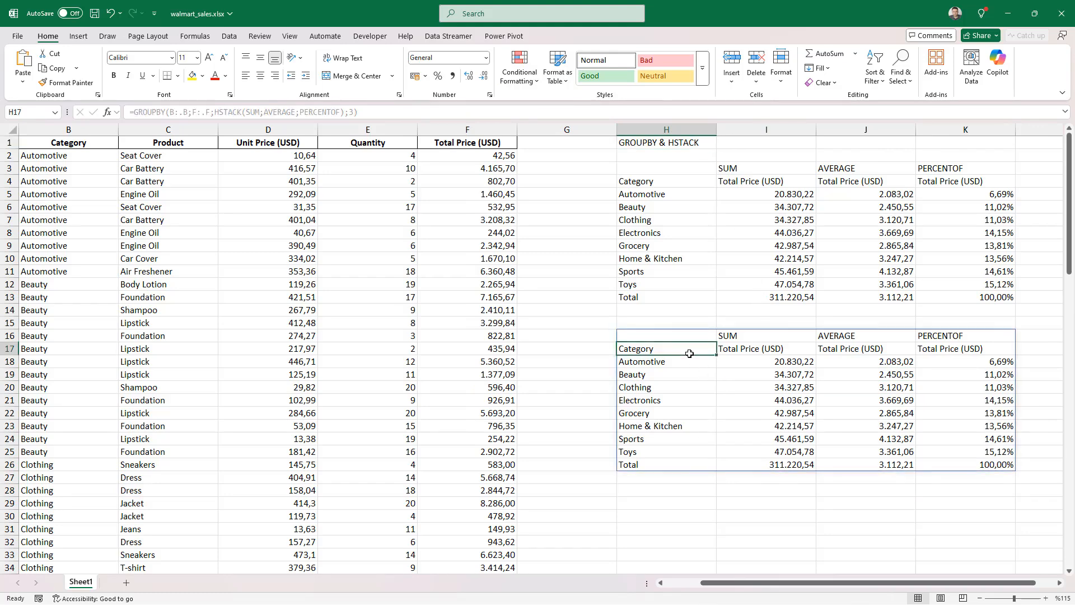
{"action": "left_click", "coordinate": [646, 240]}
{"action": "right_click", "coordinate": [649, 183]}
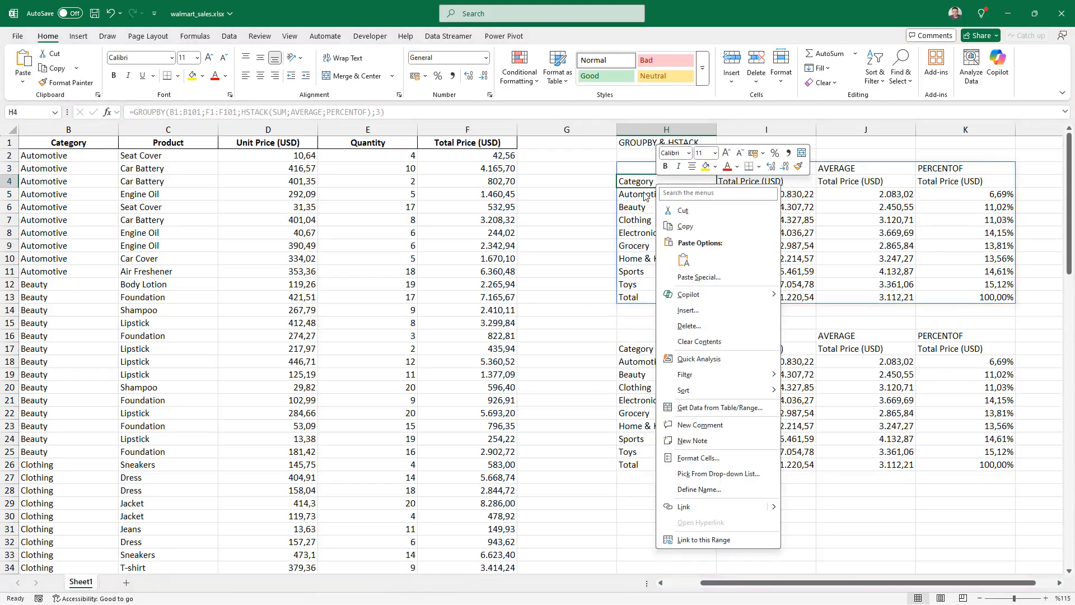
{"action": "left_click", "coordinate": [646, 196]}
{"action": "left_click", "coordinate": [666, 386]}
{"action": "left_click", "coordinate": [839, 372]}
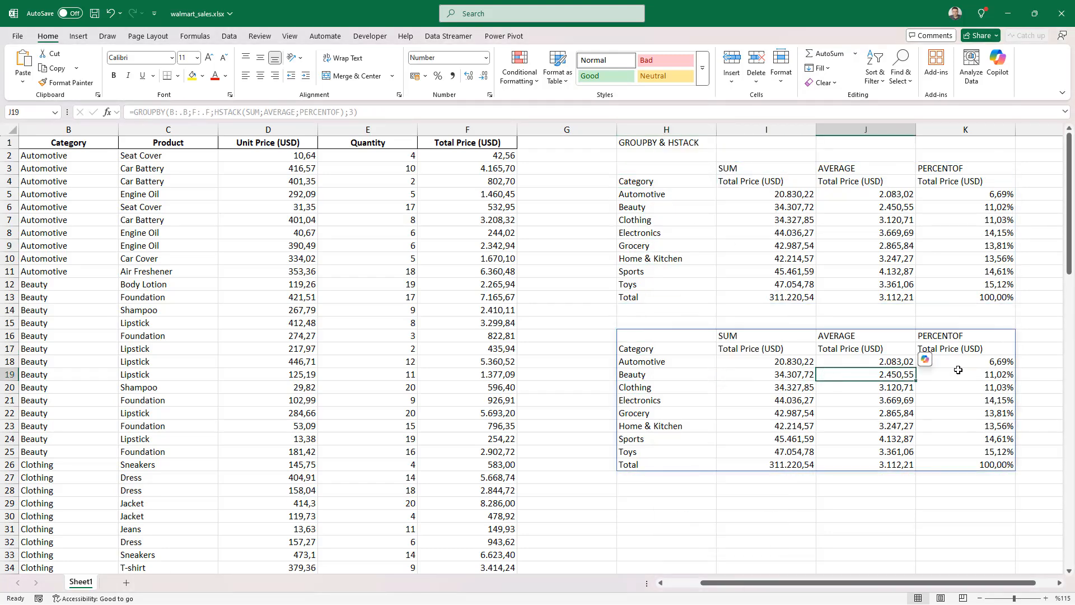
{"action": "left_click", "coordinate": [263, 312]}
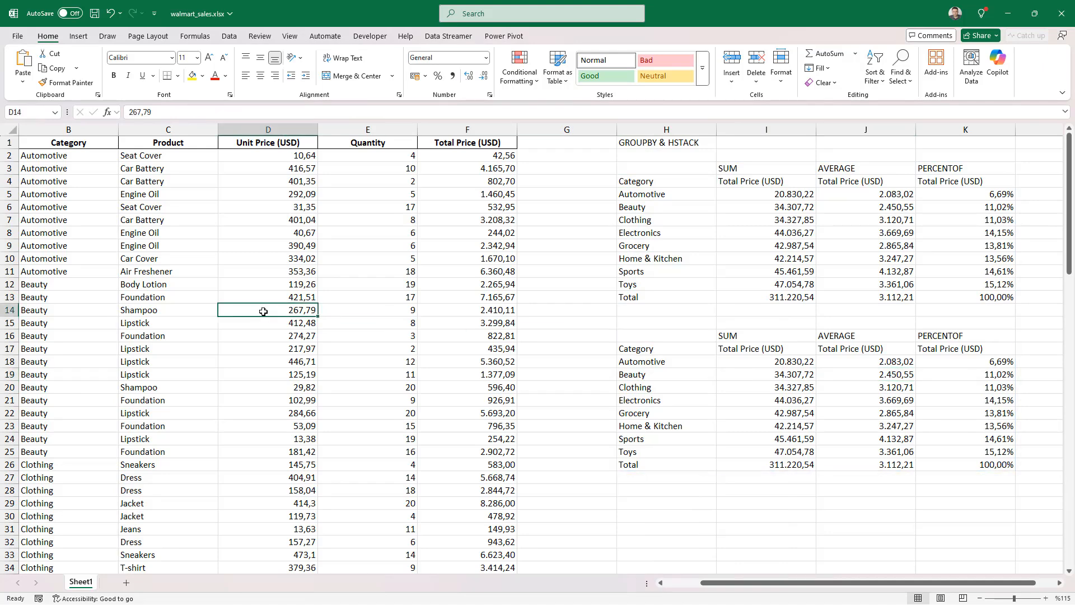